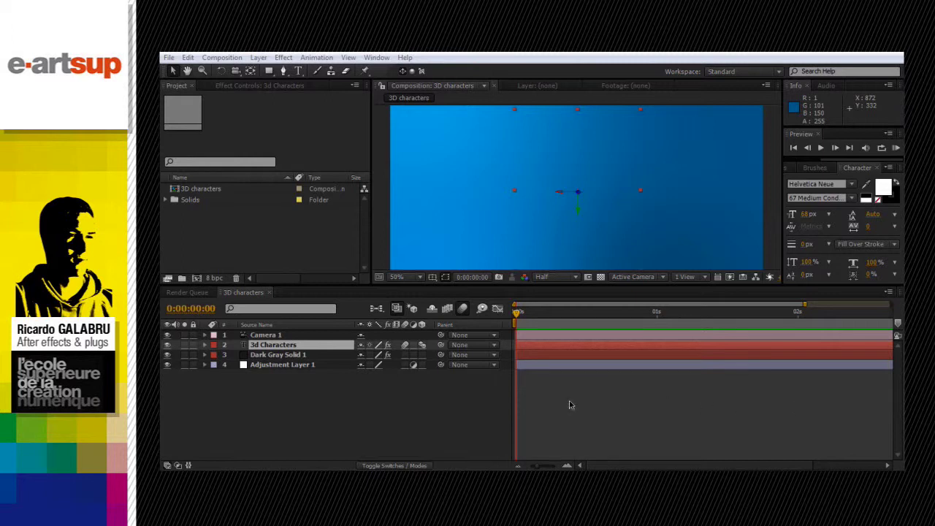
Preview the existing 3D Characters animation, then return to where the letters are scattered.
left_click(376, 408)
key("space")
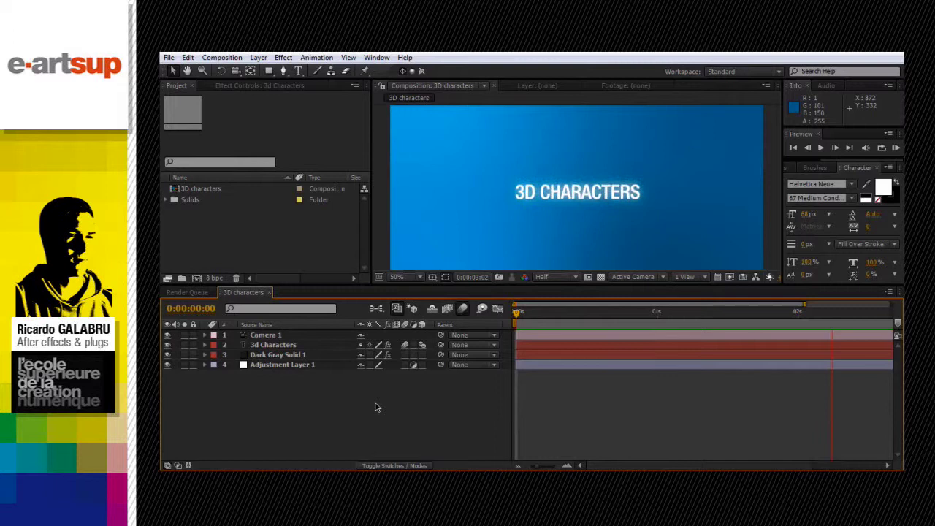
left_click(793, 318)
left_click_drag(793, 318, 705, 316)
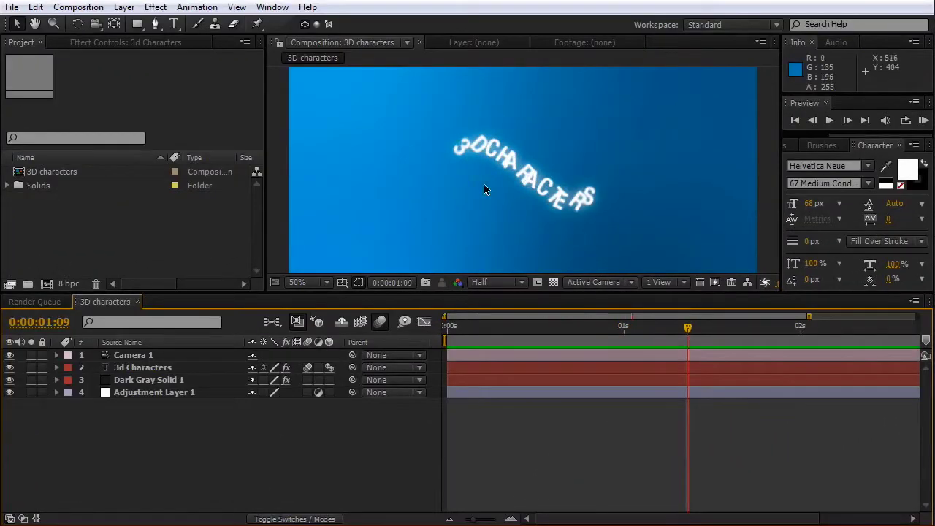
Replace the 3d Characters layer's text with SALUT LES POTOS.
key("ctrl+t")
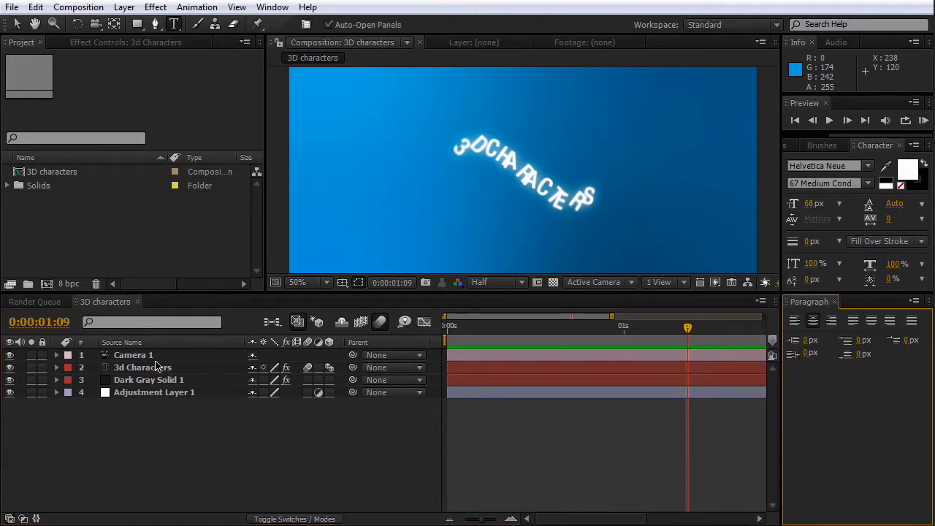
left_click(156, 368)
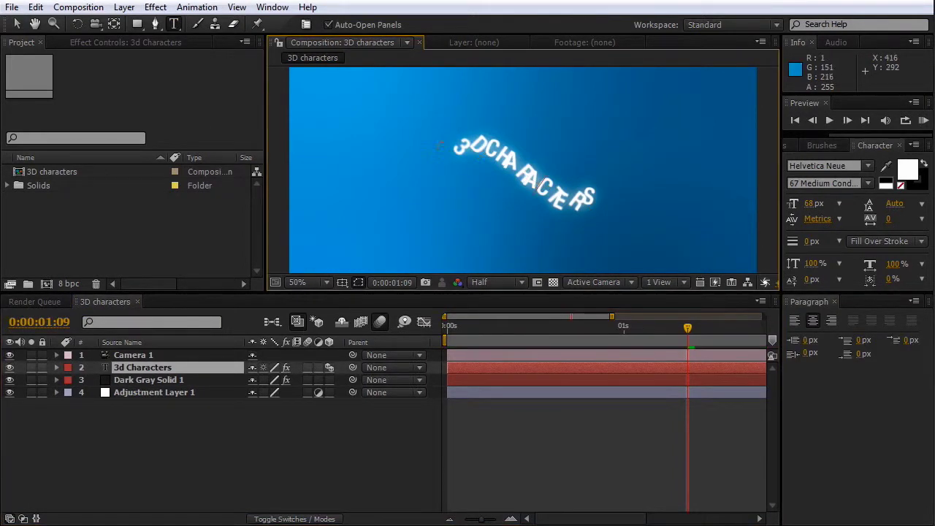
double_click(537, 185)
type("SALUT LES")
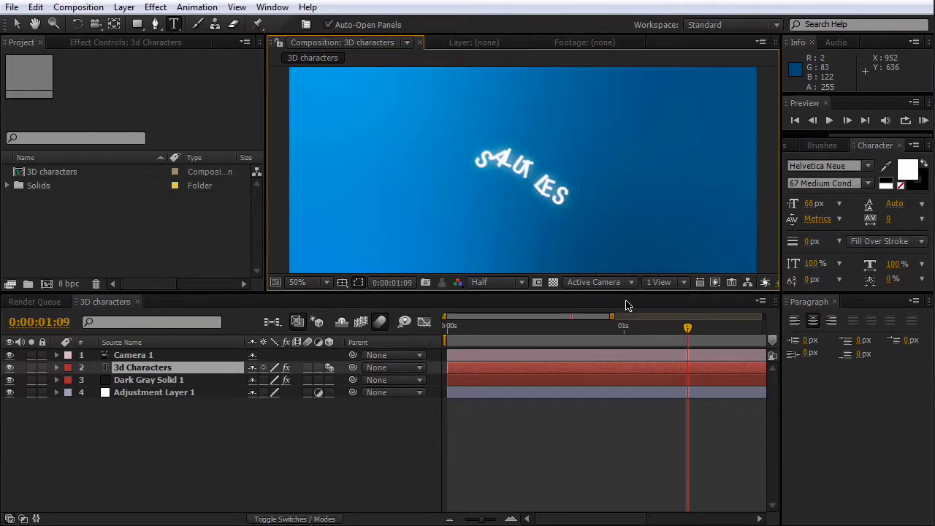
type(" PORTOS")
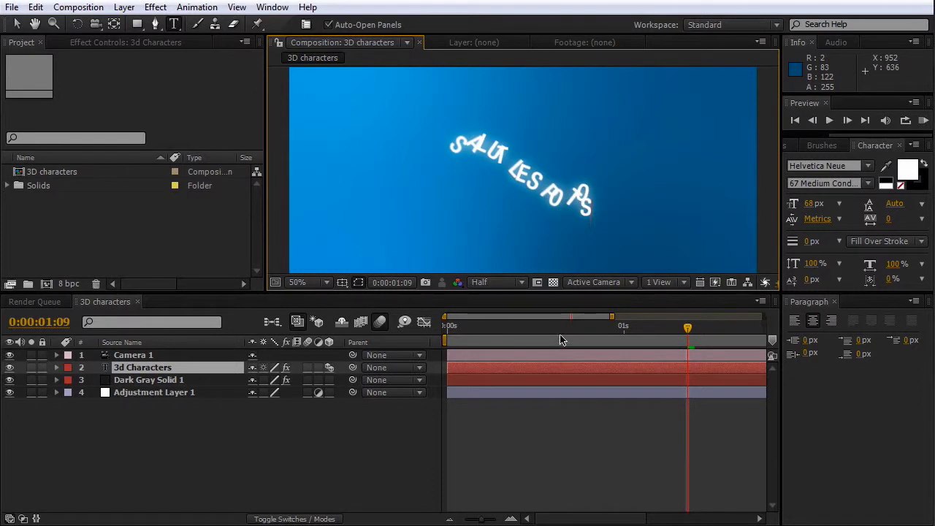
key("KP_Enter")
RAM-preview the new text animation, stopping near 1:19, and close the Paragraph panel.
key("KP_0")
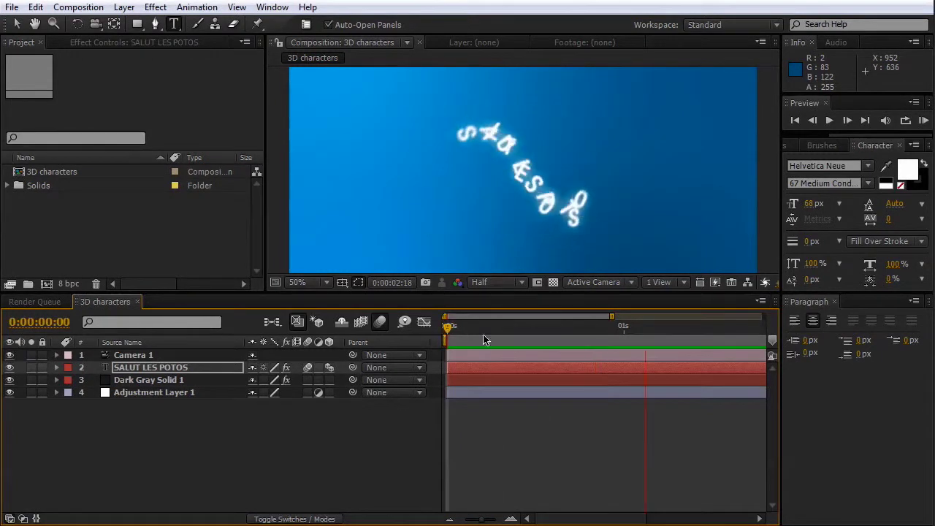
left_click(758, 334)
left_click(835, 302)
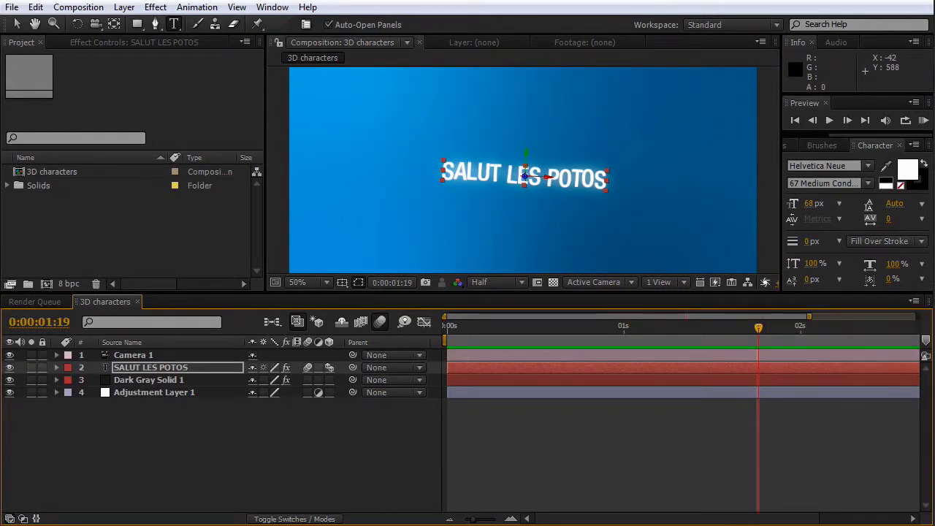
Create Comp 1 with the HDV/HDTV 720 25 preset and a 0:00:04:00 duration.
left_click(97, 7)
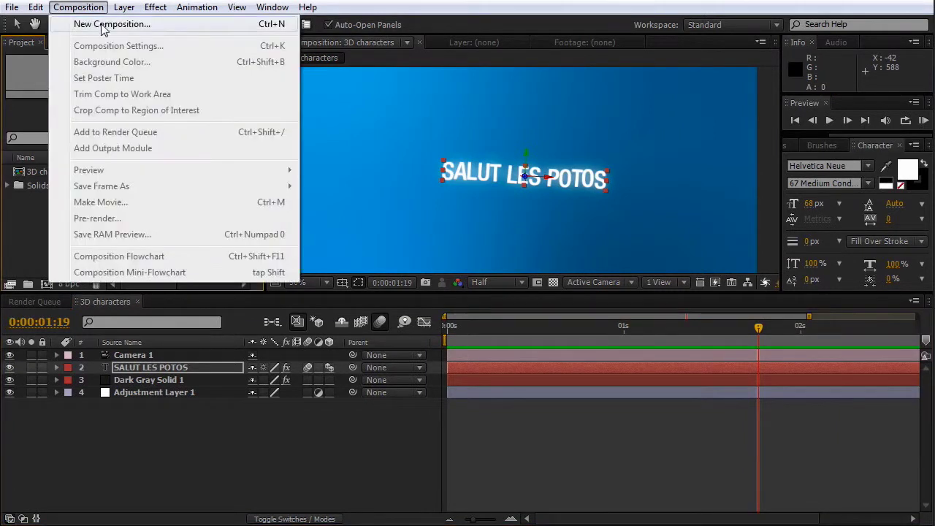
left_click(103, 22)
left_click_drag(340, 357, 456, 362)
type("4:00")
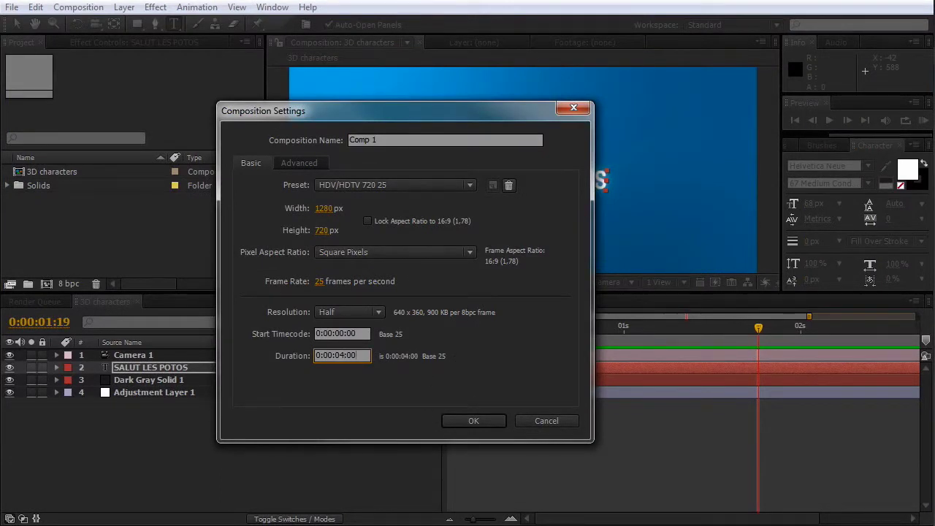
left_click_drag(422, 114, 560, 115)
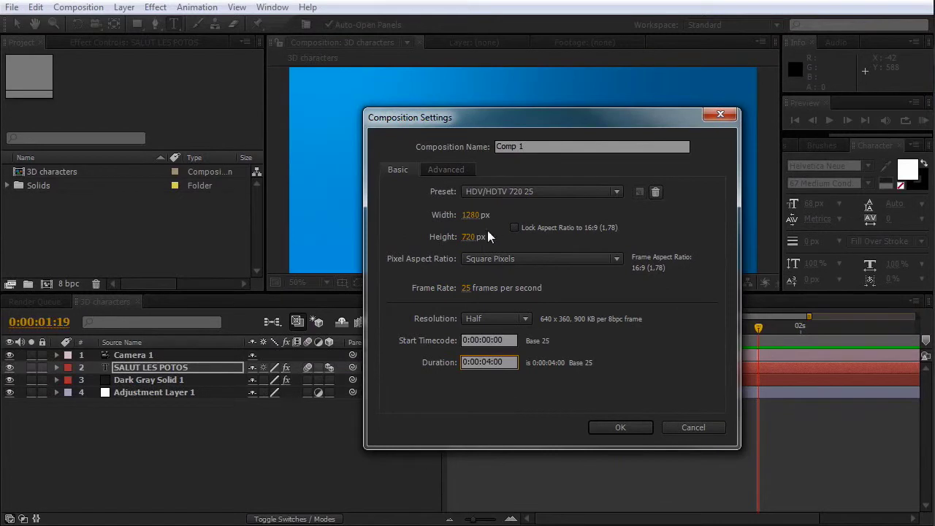
left_click(622, 427)
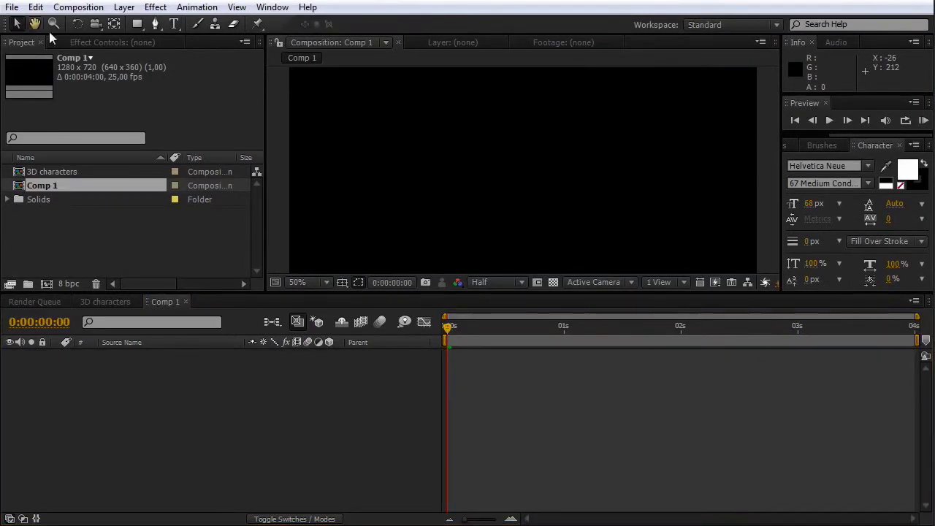
Open Comp 1 from the Project panel into the viewer.
mouse_move(482, 161)
left_mouse_down()
mouse_move(481, 226)
mouse_move(477, 181)
left_mouse_up()
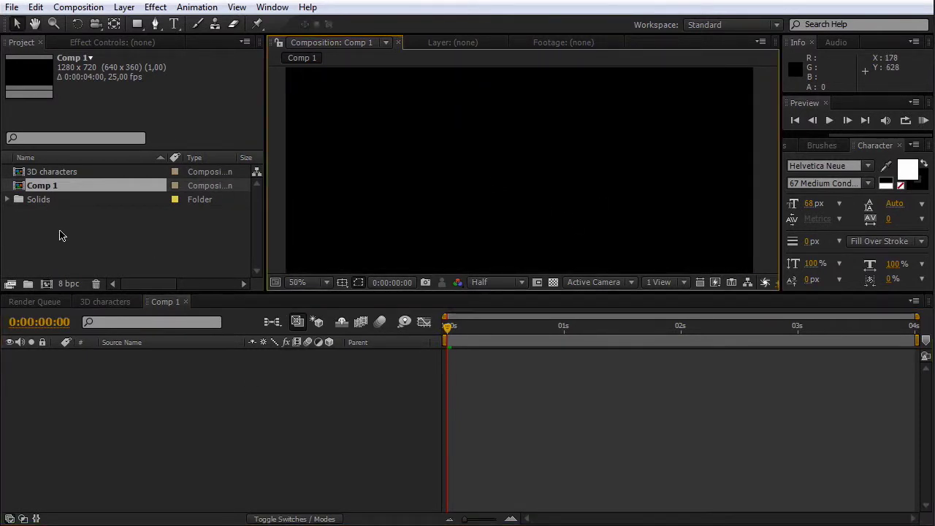
left_click(42, 186)
key("Return")
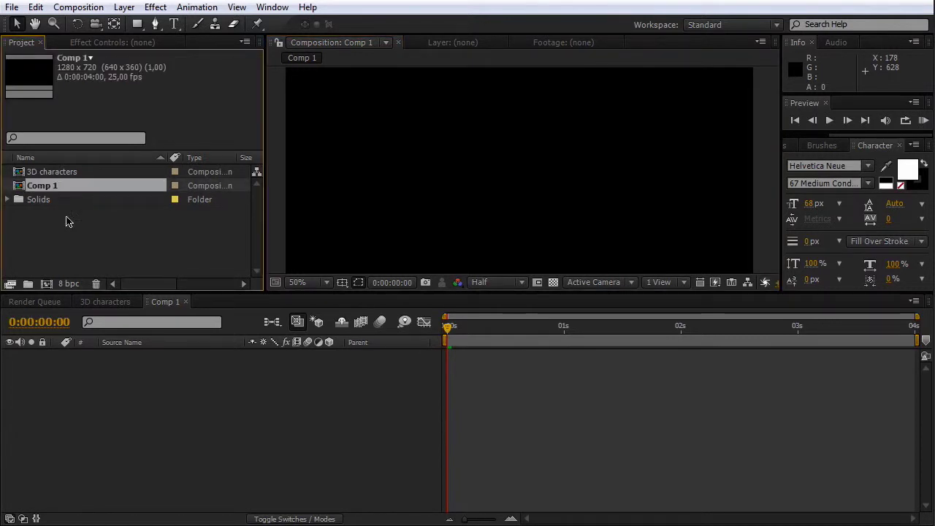
left_click(66, 221)
Add a text layer reading MON TEXTE in the composition.
left_click(173, 24)
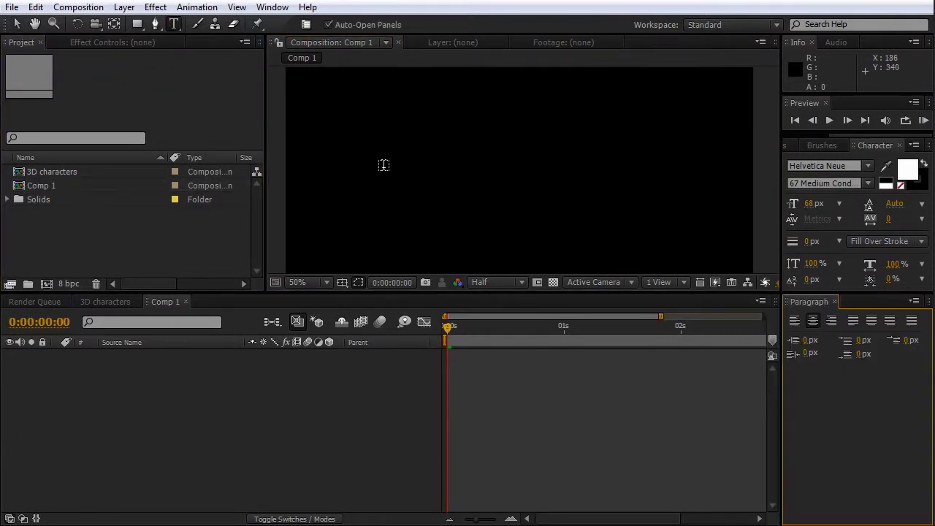
left_click(455, 183)
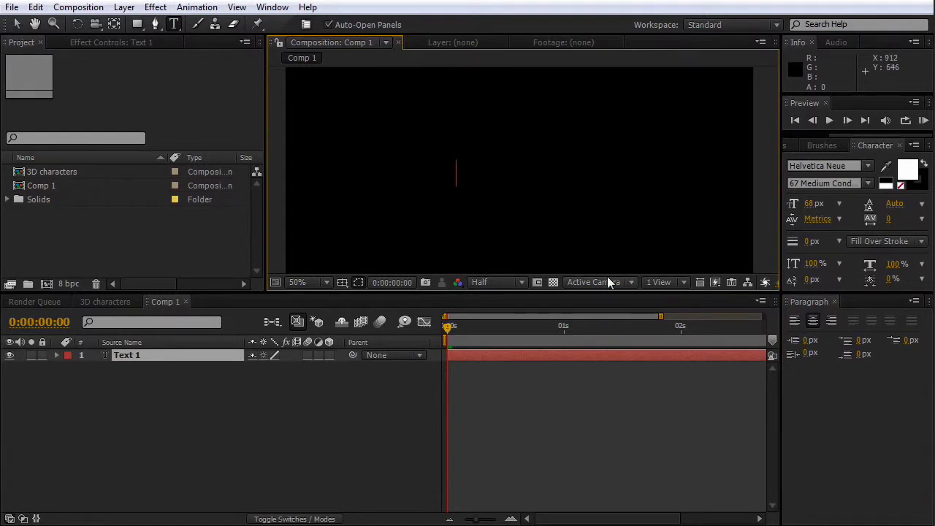
type("MO?N T")
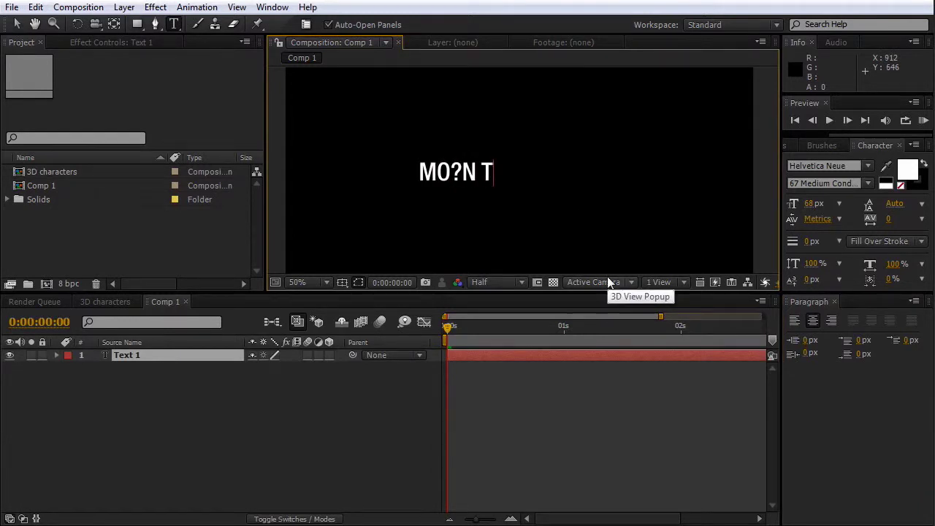
key("BackSpace")
key("BackSpace")
key("BackSpace")
key("BackSpace")
type("N TEXTE")
left_click(17, 24)
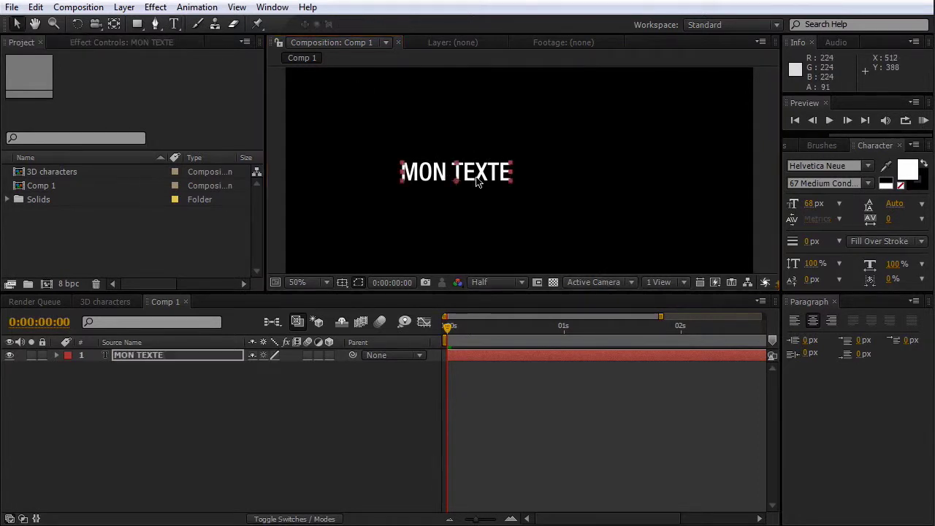
Check the view at 25% and 50% zoom, then expand the MON TEXTE layer's property groups.
key("comma")
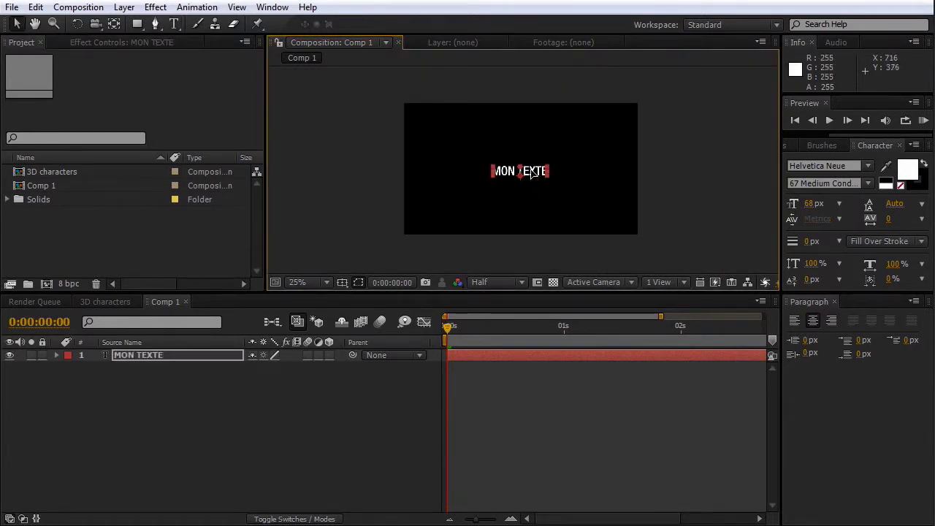
key("period")
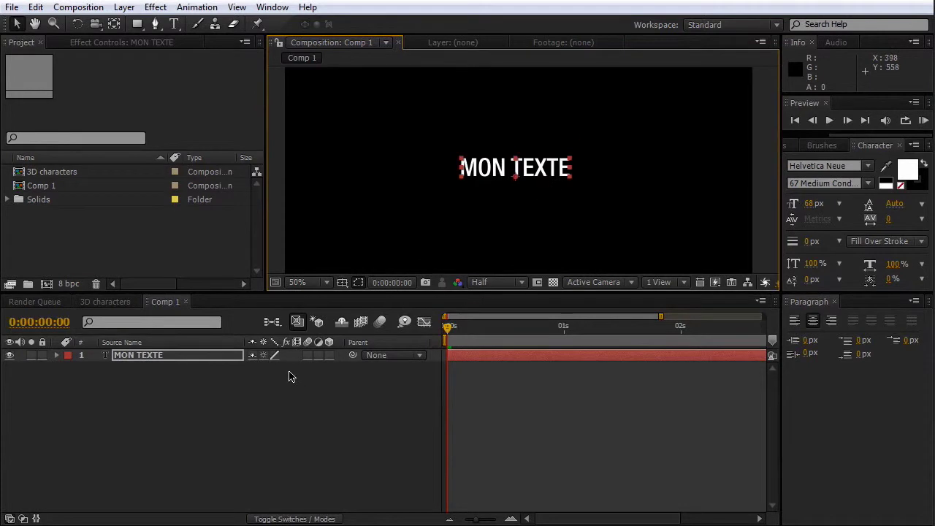
left_click(200, 395)
left_click(57, 356)
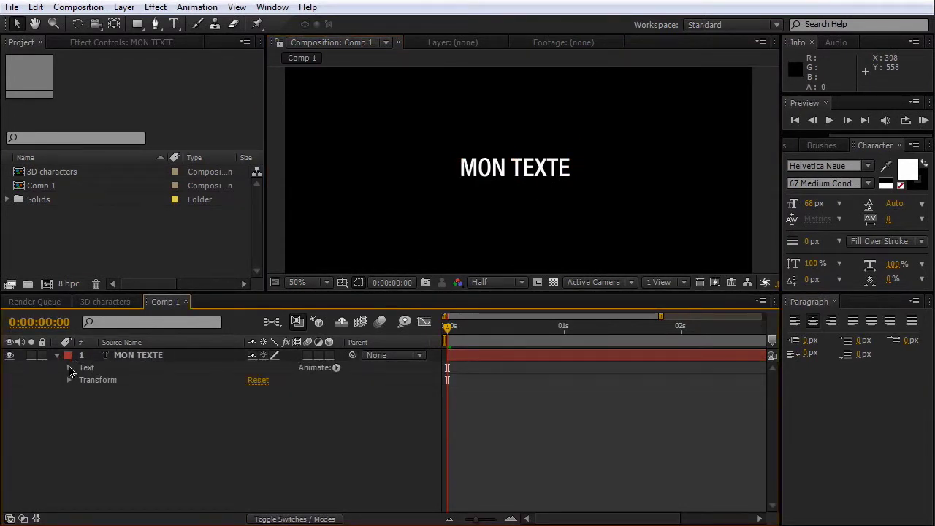
Expand MON TEXTE's Text group and browse the Animate property list, then dismiss it.
left_click(69, 369)
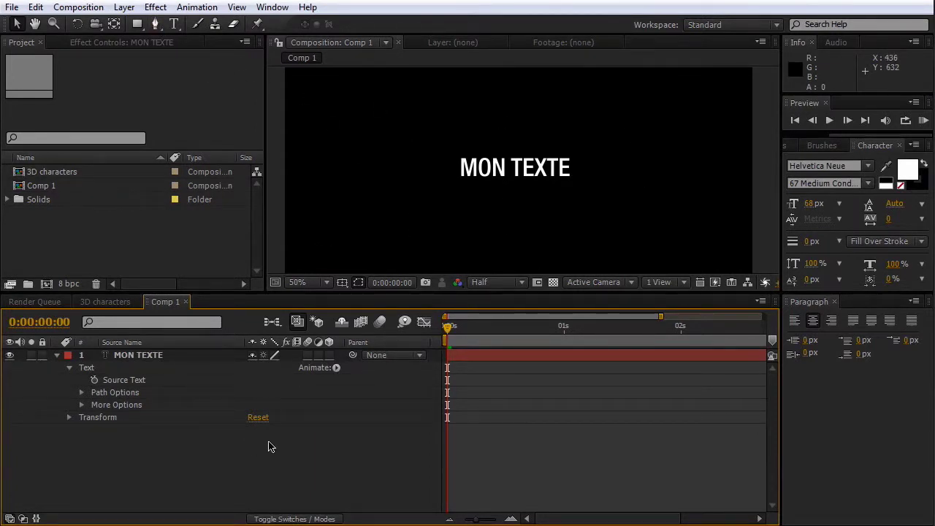
left_click(144, 357)
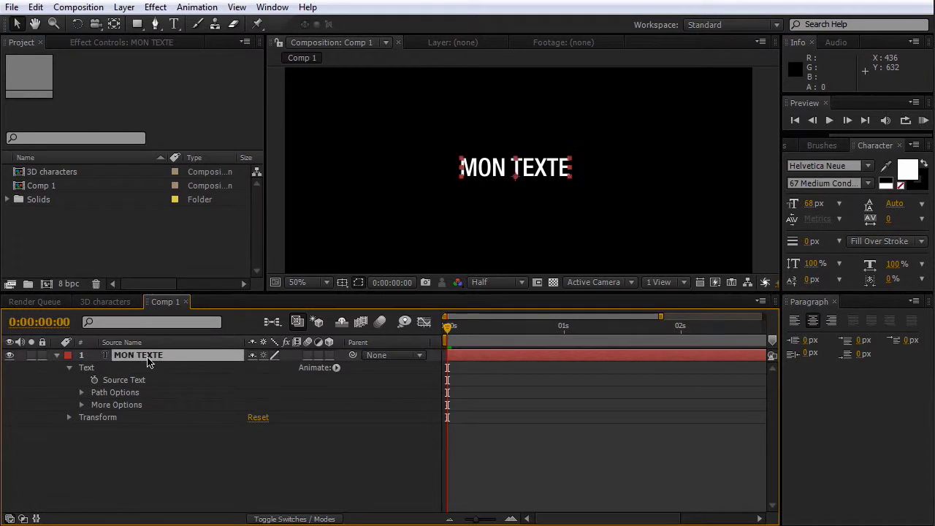
left_click(338, 373)
left_click(336, 368)
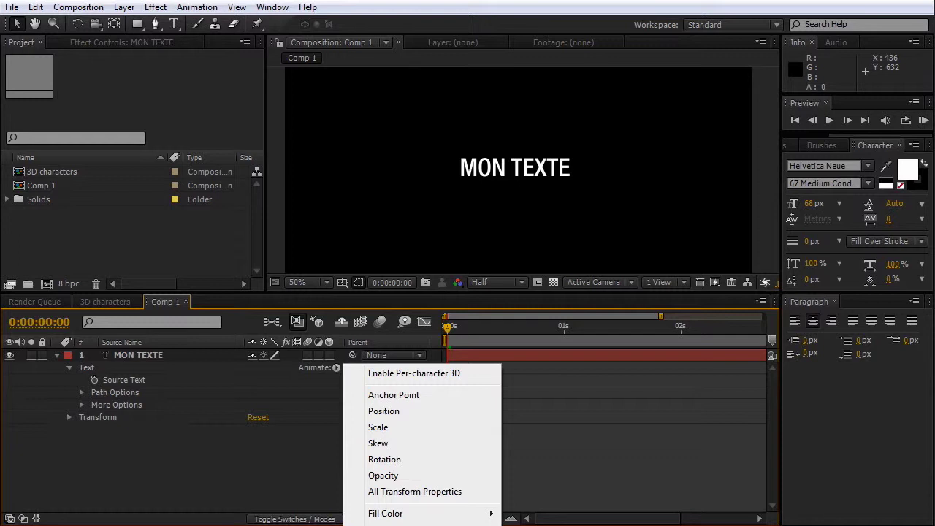
left_click(327, 447)
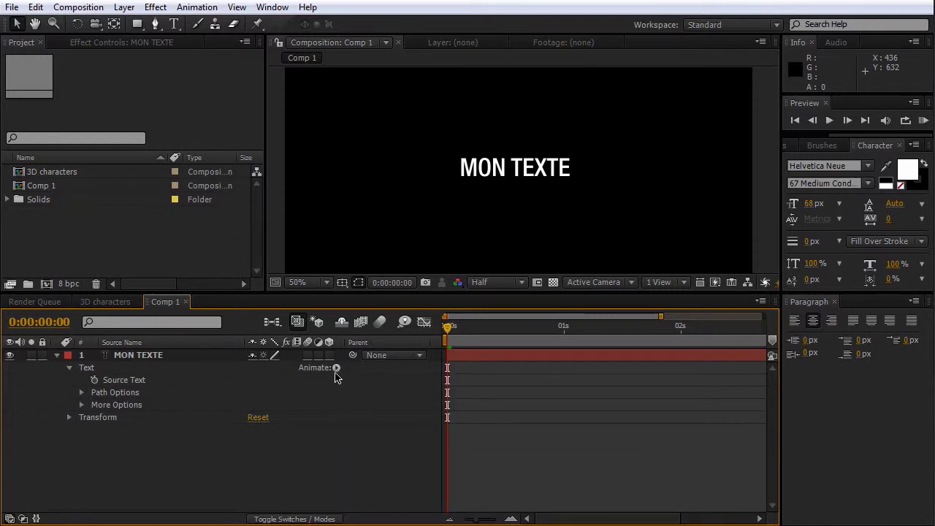
Add a Position animator to MON TEXTE and set its Position to 65, 90.
left_click(337, 368)
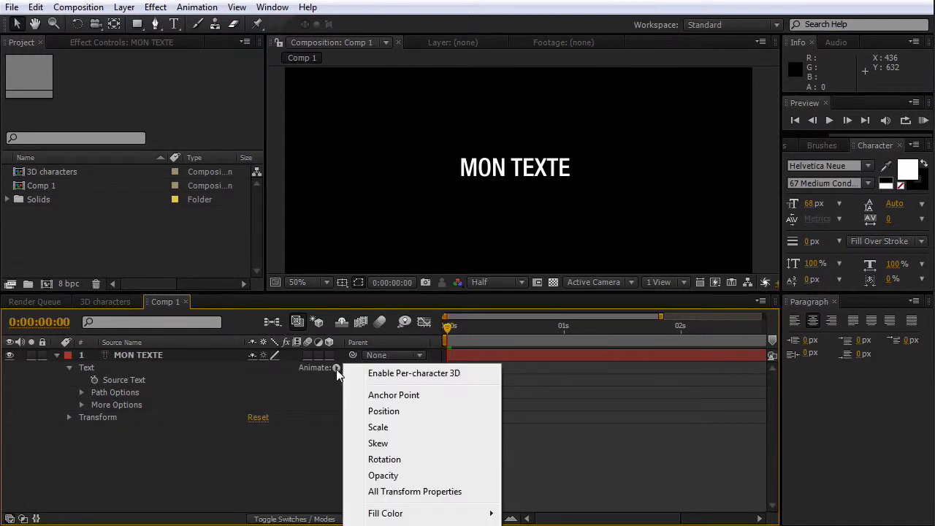
left_click(412, 415)
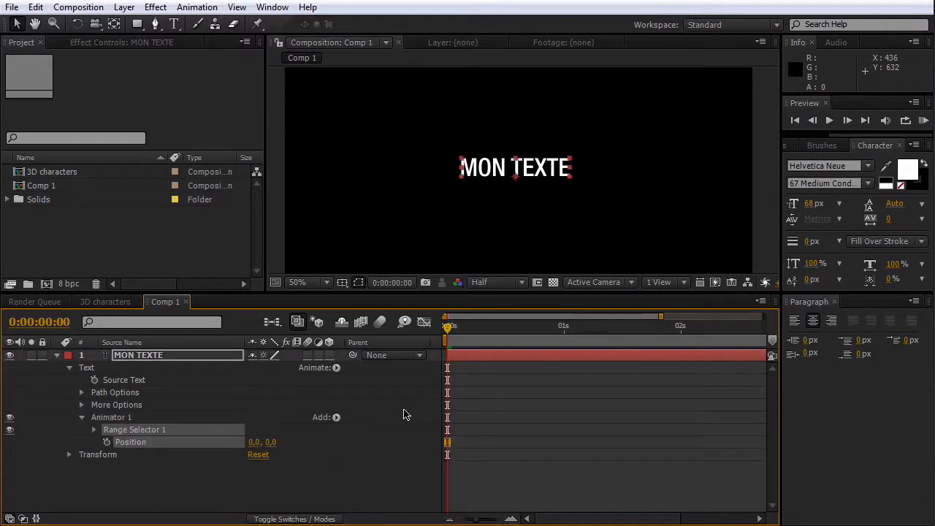
left_click(205, 421)
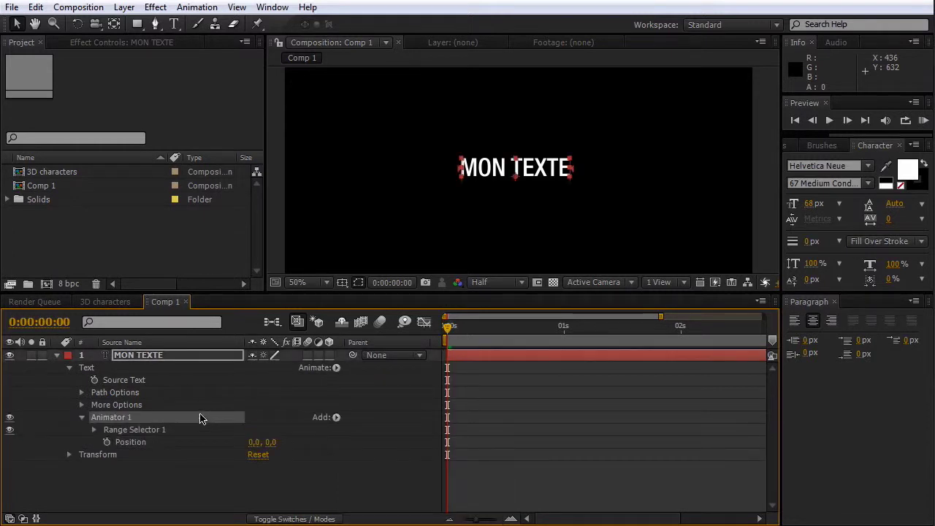
left_click(148, 444)
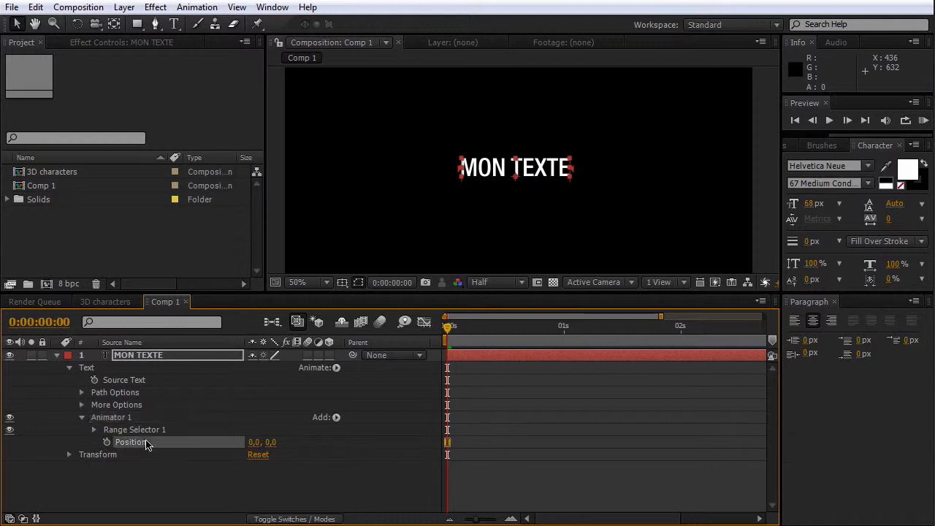
left_click_drag(256, 447, 343, 446)
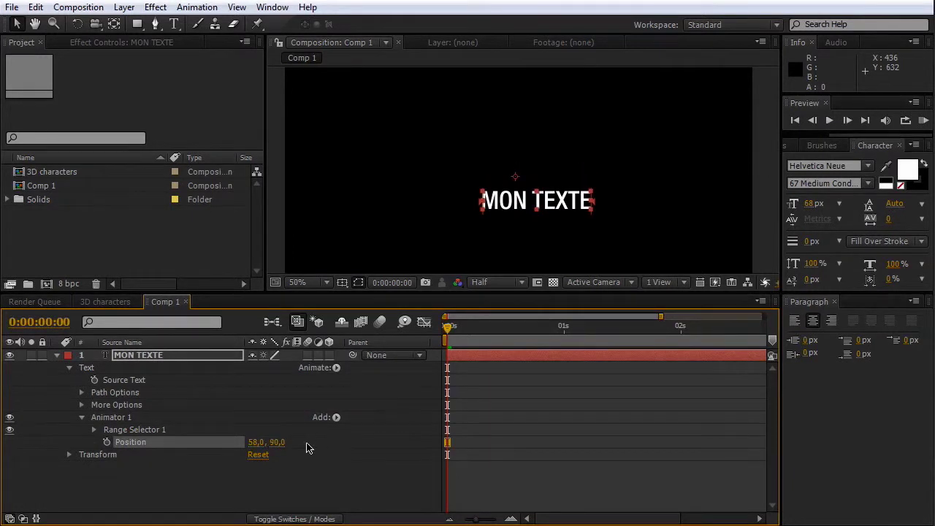
Open Range Selector 1 and test Start and End, leaving the range at 0% to 100%.
left_click(143, 431)
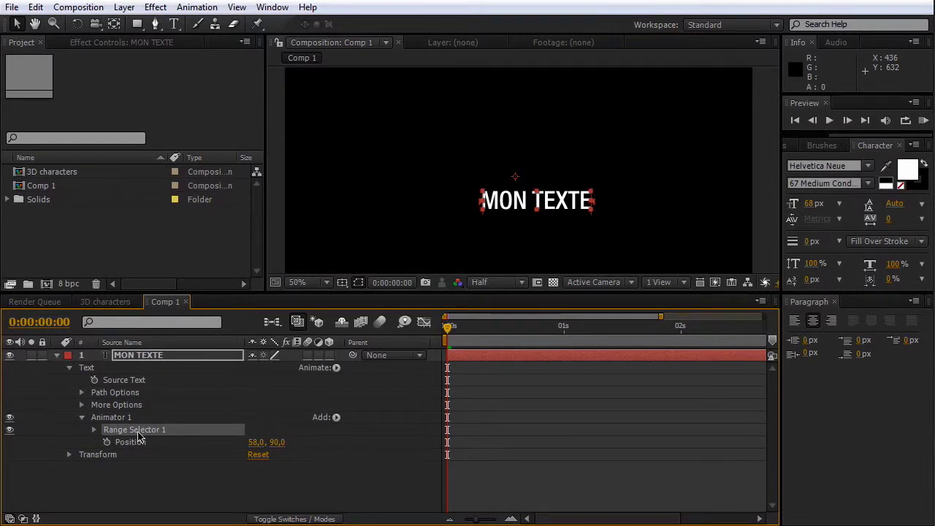
left_click(94, 431)
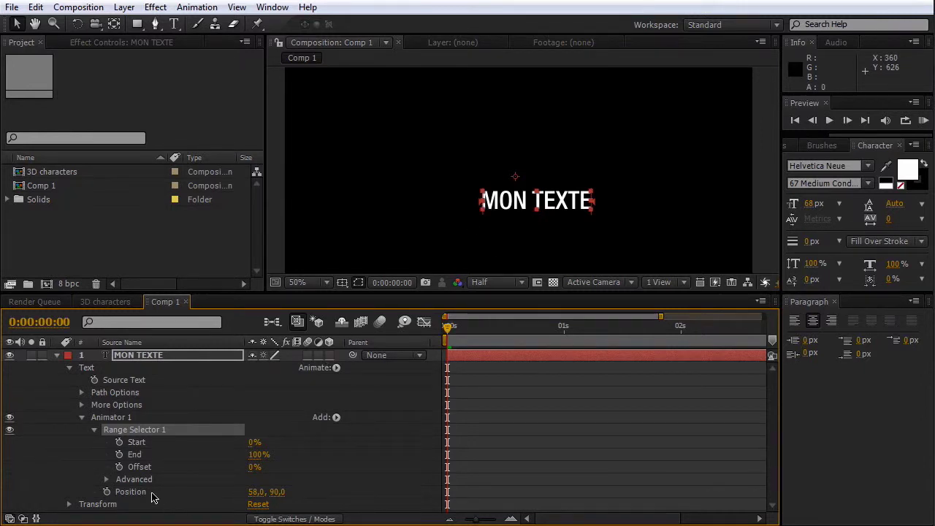
left_click(146, 493)
mouse_move(258, 492)
left_mouse_down()
mouse_move(281, 493)
mouse_move(238, 493)
left_mouse_up()
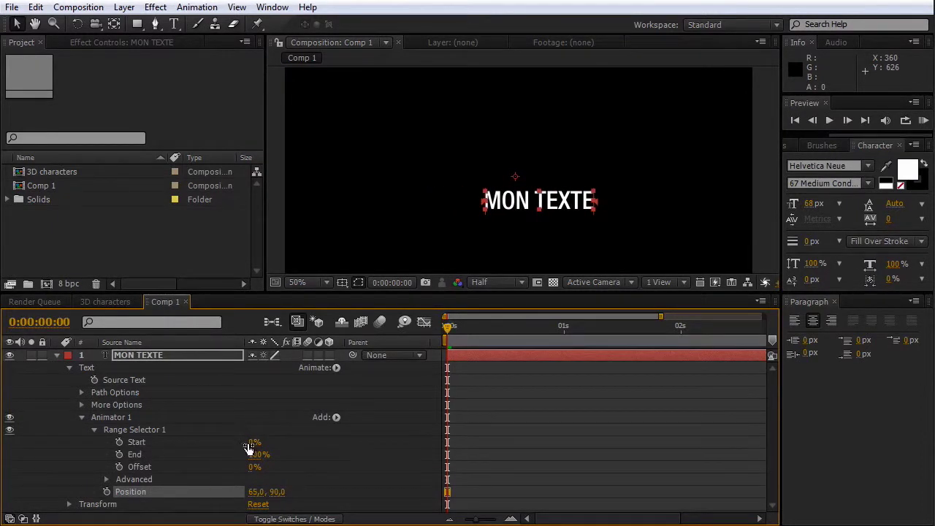
mouse_move(252, 446)
left_mouse_down()
mouse_move(316, 436)
mouse_move(200, 442)
left_mouse_up()
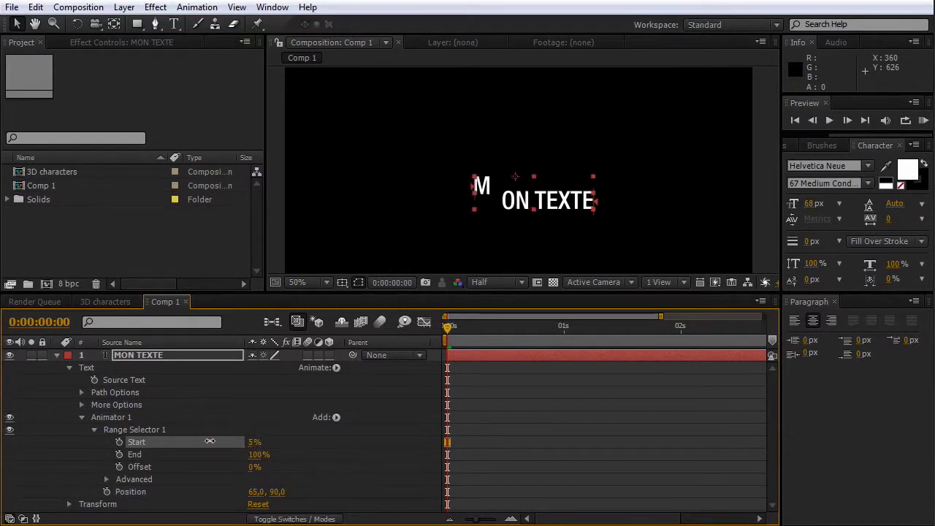
left_click_drag(254, 454, 157, 457)
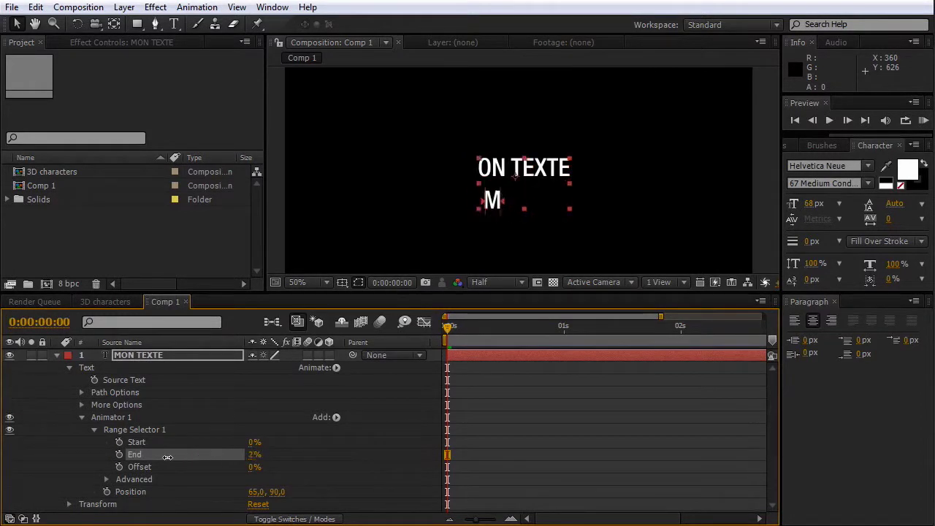
left_click_drag(252, 454, 325, 451)
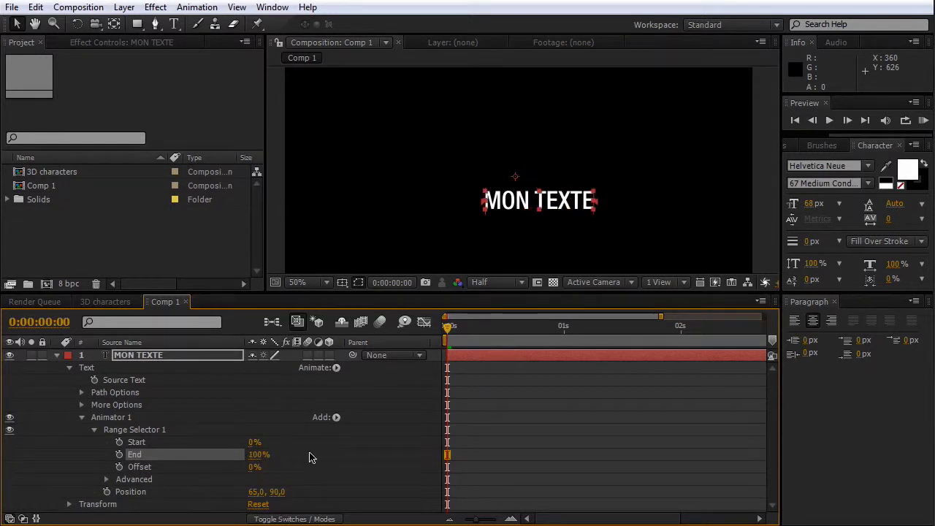
left_click(308, 462)
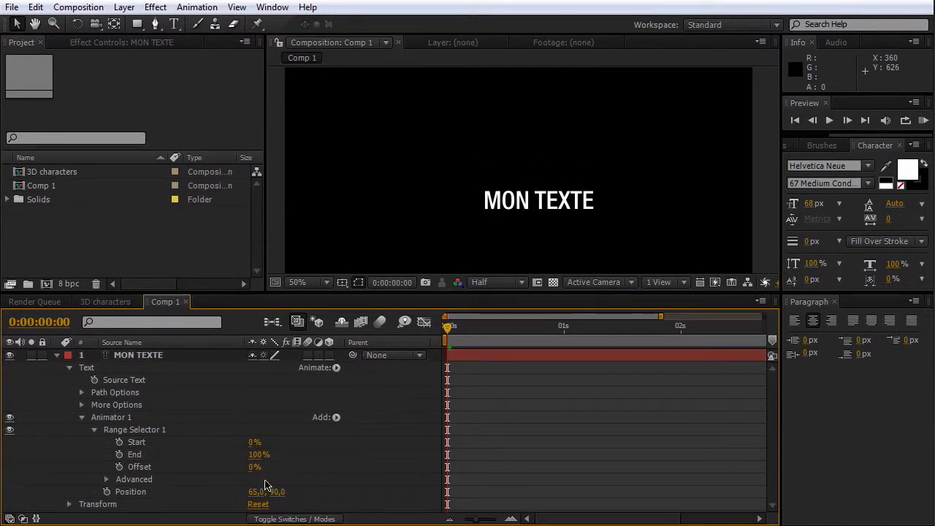
Add a Wiggly Selector to Animator 1 and expand its settings.
left_click(336, 418)
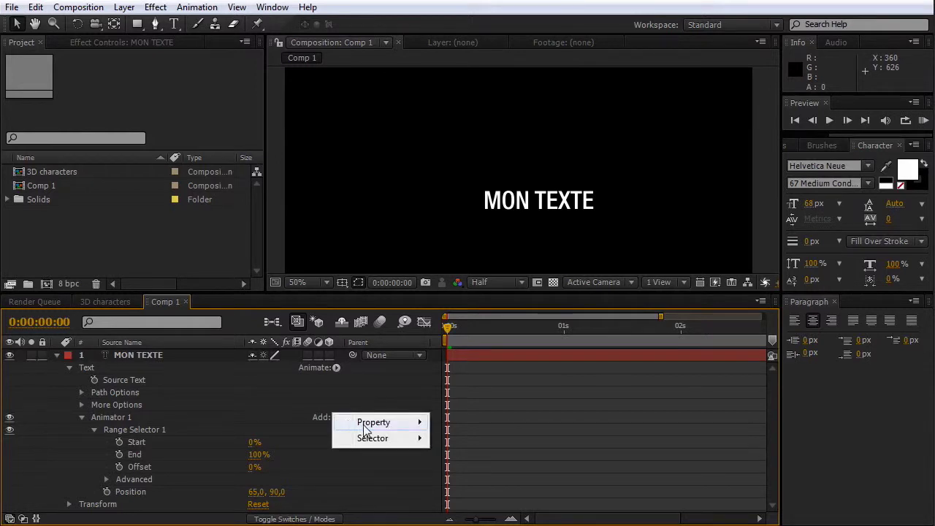
mouse_move(367, 441)
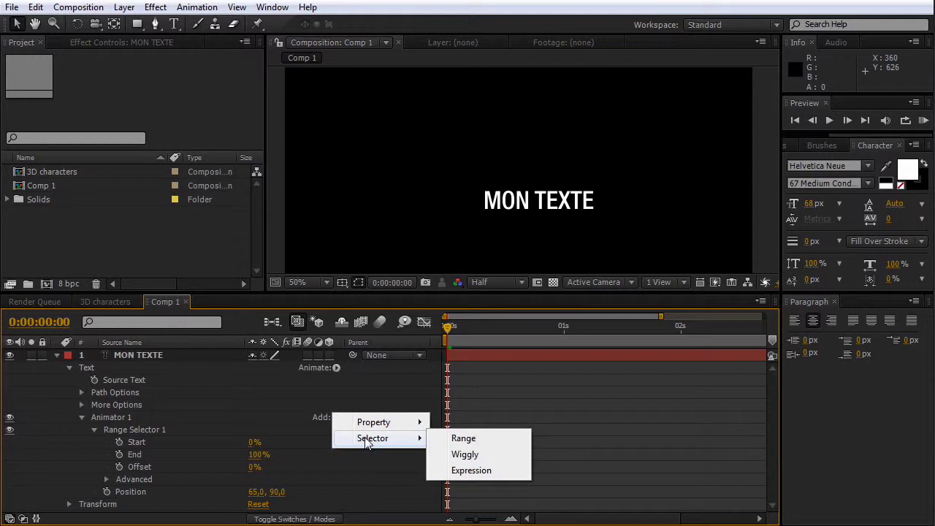
left_click(475, 455)
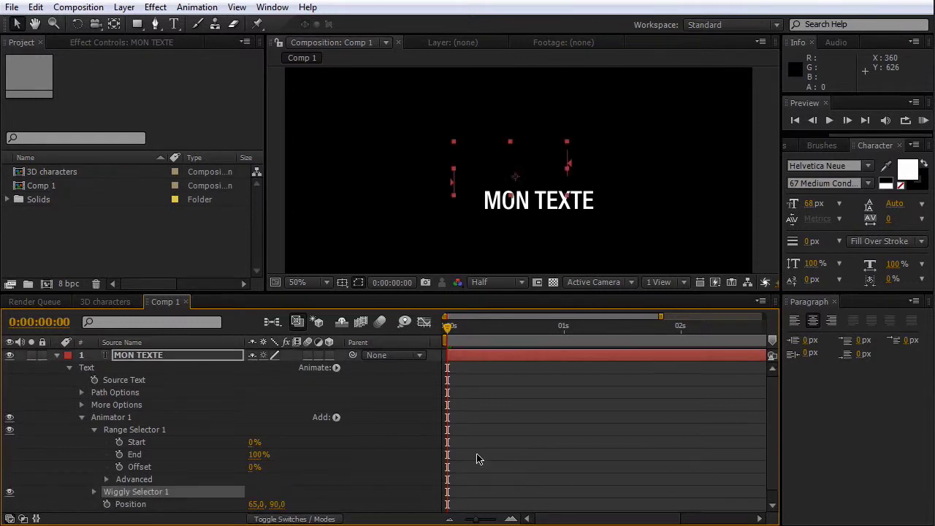
left_click(297, 480)
scroll(295, 479, "down", 1)
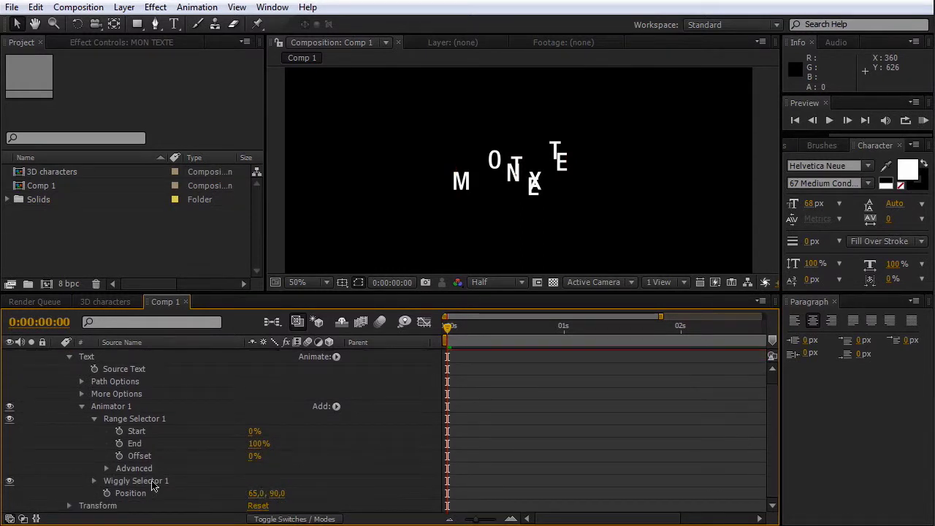
left_click(93, 481)
scroll(126, 494, "down", 4)
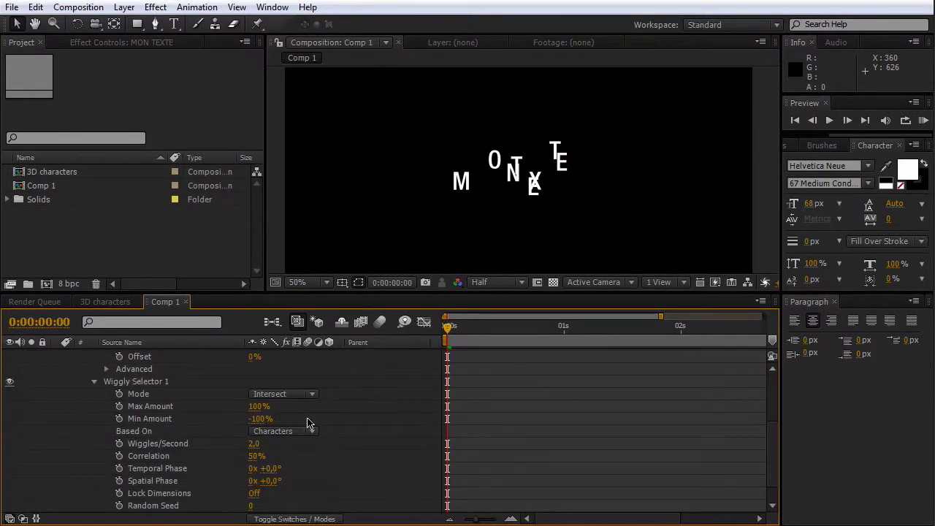
scroll(360, 427, "down", 2)
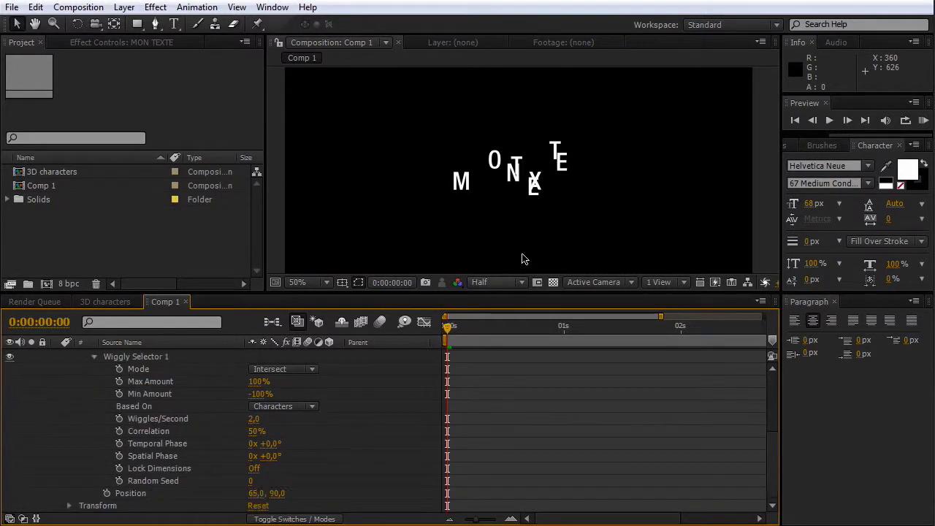
Preview the randomly scattering letters and return to the start of the animation.
key("space")
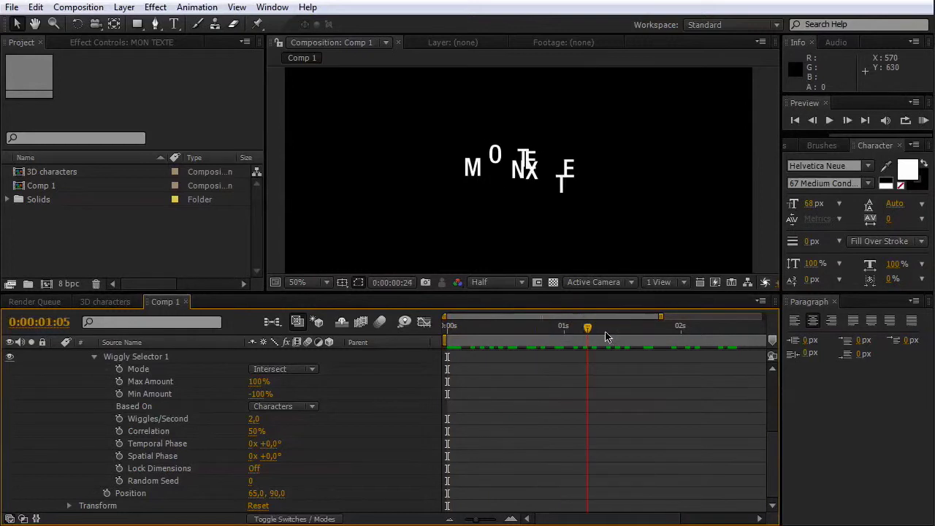
left_click_drag(735, 341, 446, 330)
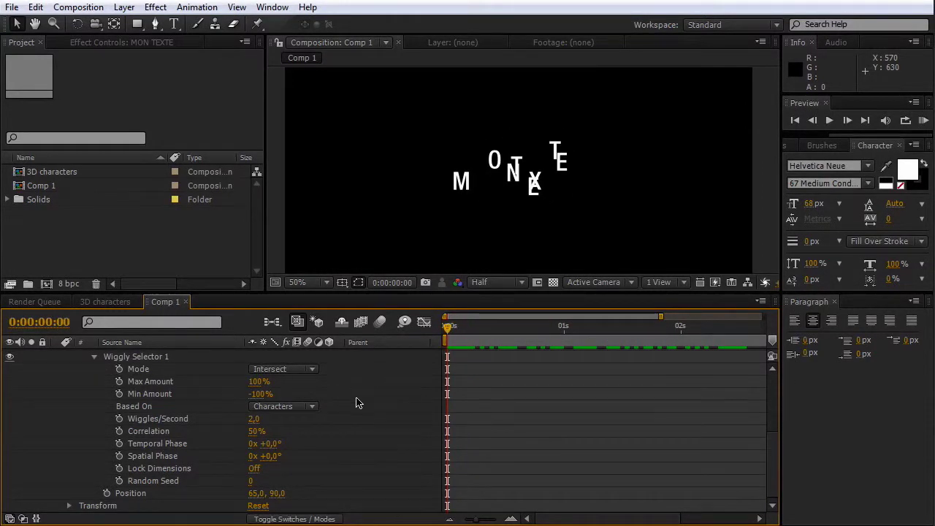
scroll(356, 403, "up", 2)
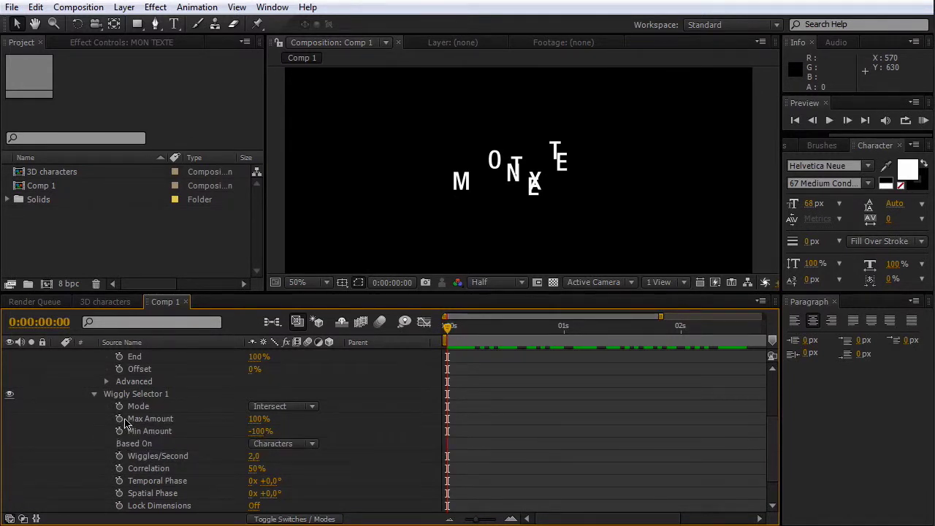
Keyframe Wiggly Selector Max and Min Amount at 0 s, then set both to 0% at 2 s.
left_click(119, 418)
left_click(119, 431)
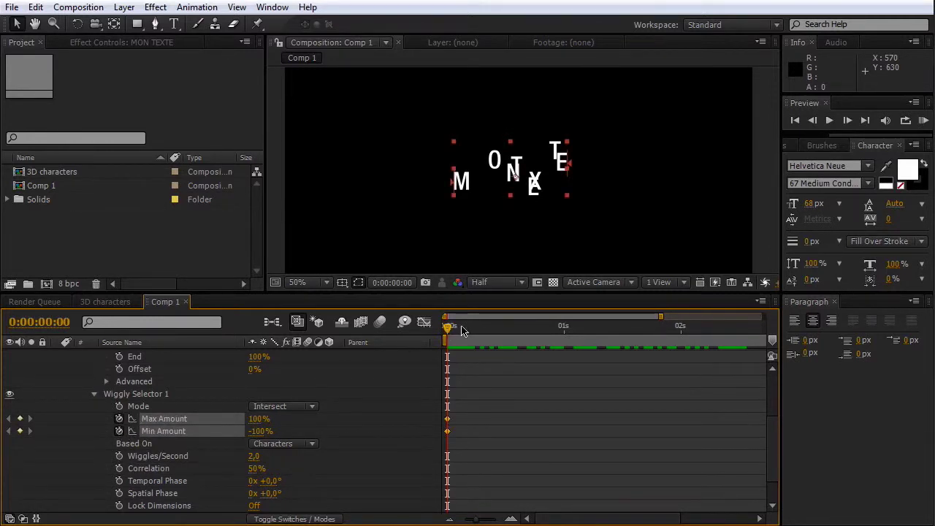
left_click_drag(462, 331, 685, 349)
left_click(258, 419)
key("Tab")
type("0")
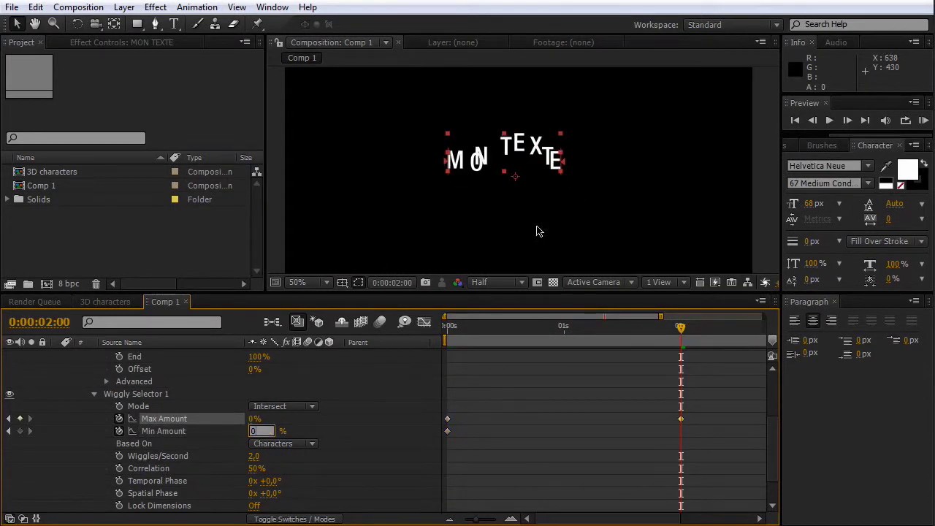
key("Return")
Preview the settling letters, widen the keyframe area and select the Wiggly Selector.
key("space")
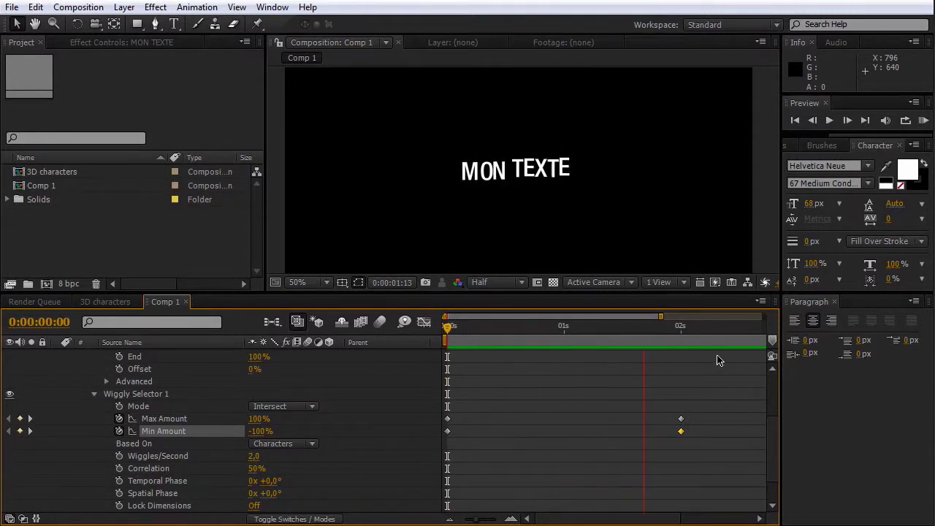
left_click(828, 306)
left_click(834, 302)
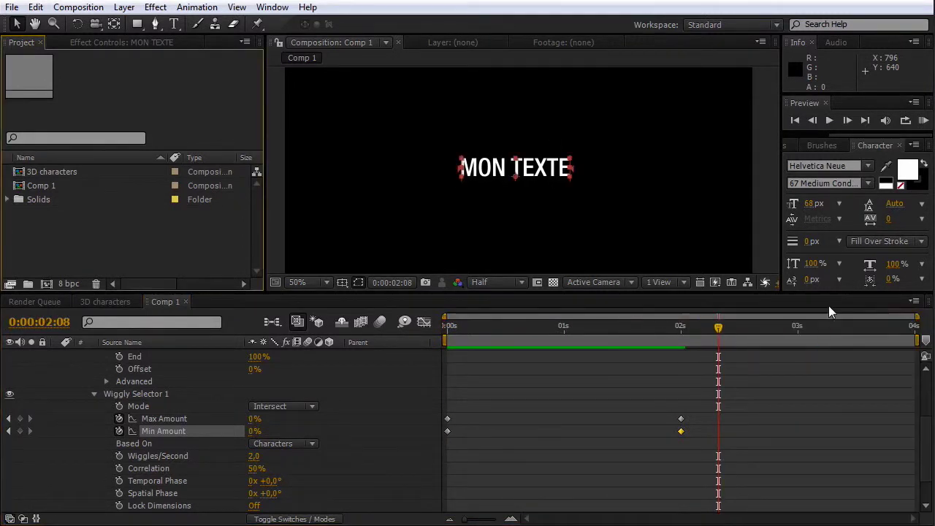
left_click(143, 394)
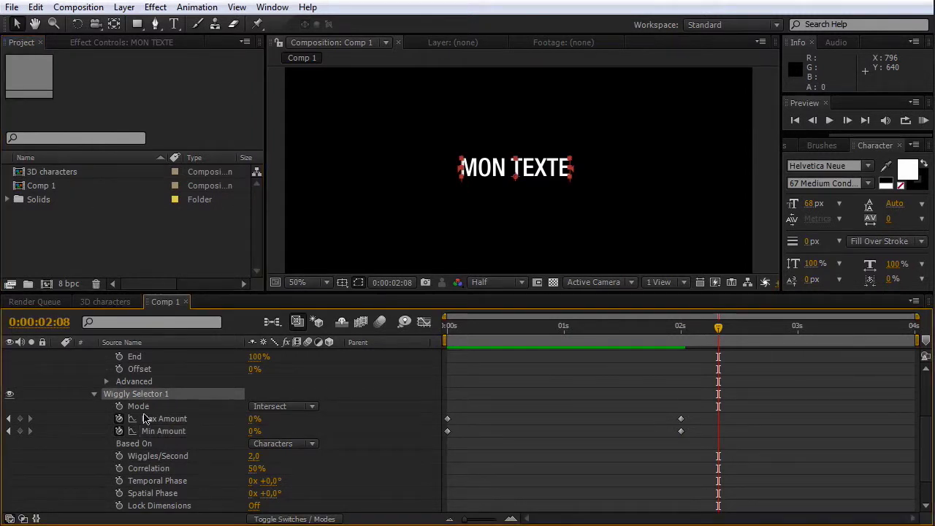
scroll(208, 406, "up", 3)
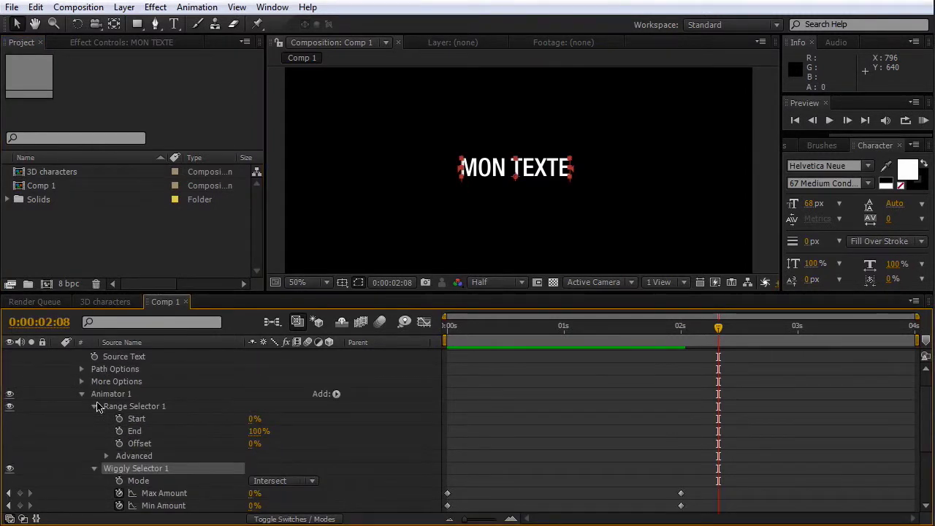
Add all transform properties to Animator 1.
left_click(121, 398)
left_click(336, 394)
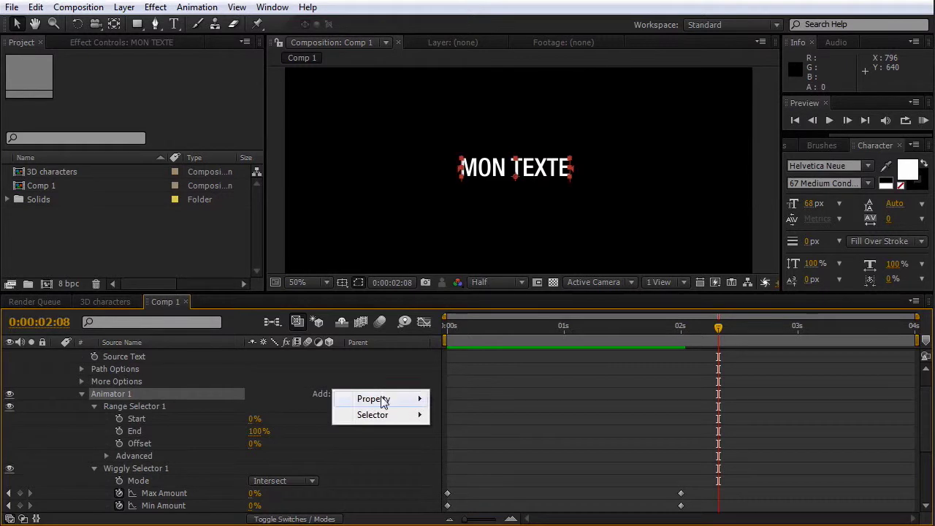
mouse_move(384, 400)
left_click(511, 516)
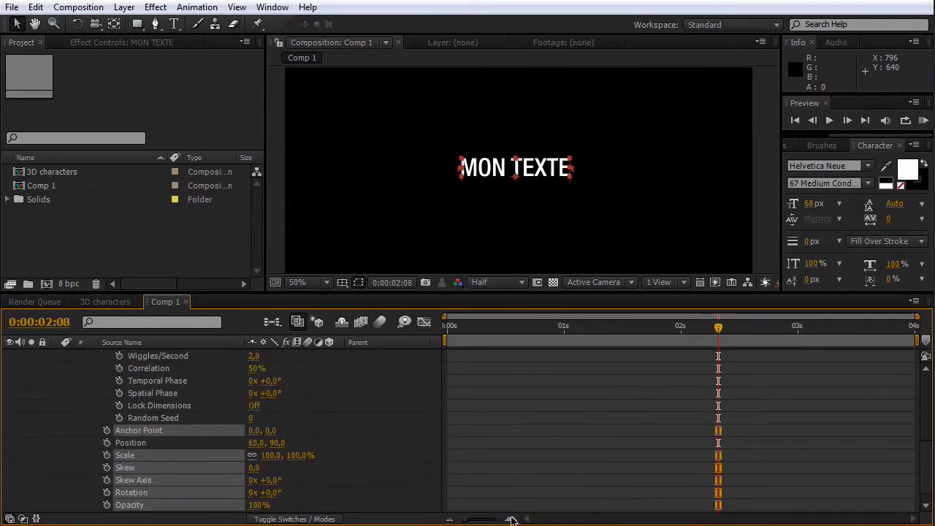
left_click_drag(655, 330, 480, 329)
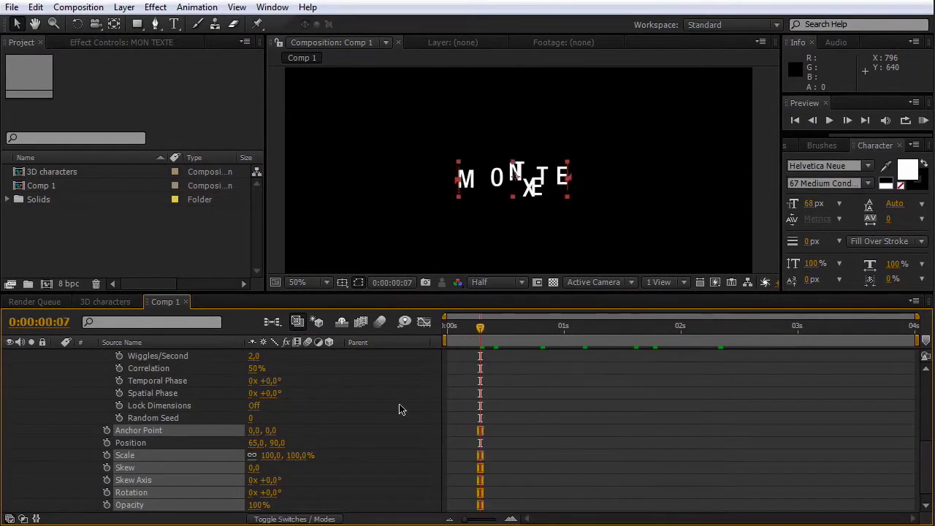
scroll(314, 382, "up", 2)
scroll(292, 386, "up", 5)
Select MON TEXTE's Animator 1 and then its Wiggly Selector in the timeline.
left_click(146, 358)
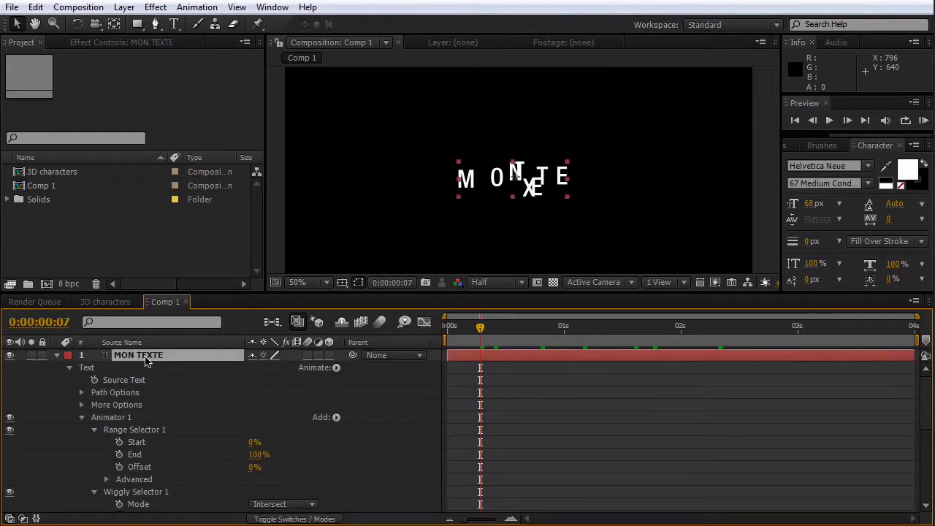
scroll(157, 364, "down", 2)
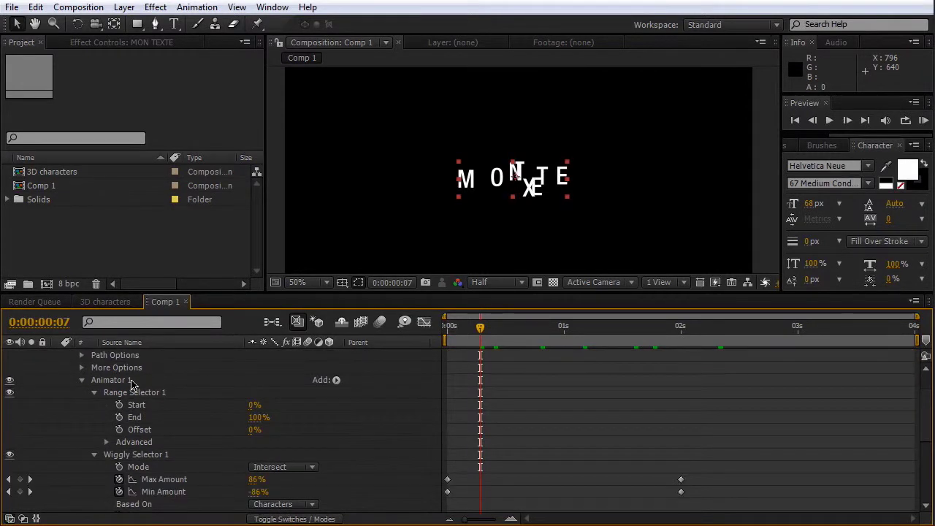
left_click(128, 381)
scroll(238, 422, "down", 5)
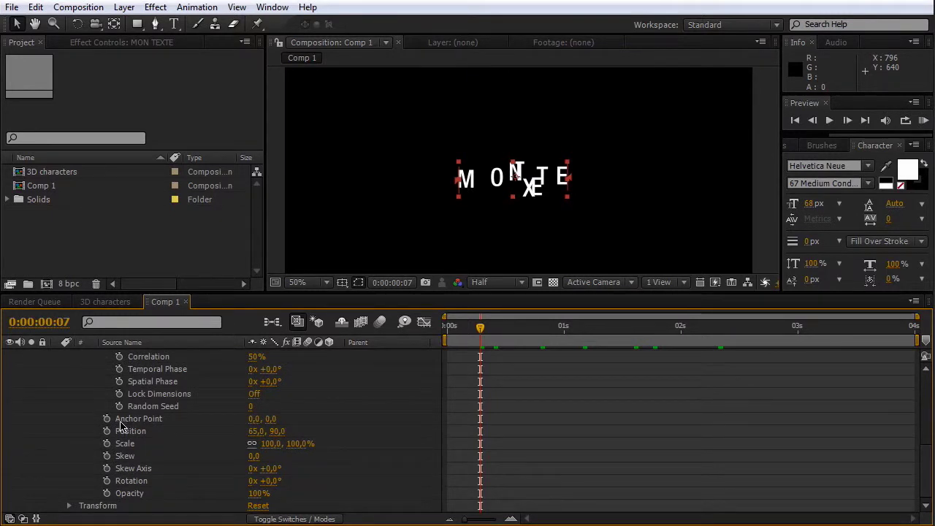
scroll(309, 427, "up", 1)
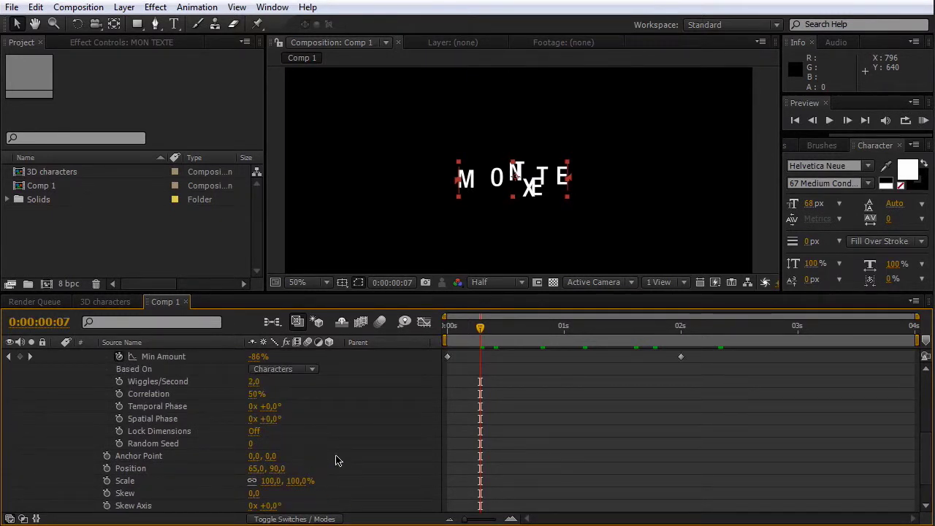
scroll(303, 475, "up", 1)
scroll(300, 467, "up", 1)
left_click(126, 395)
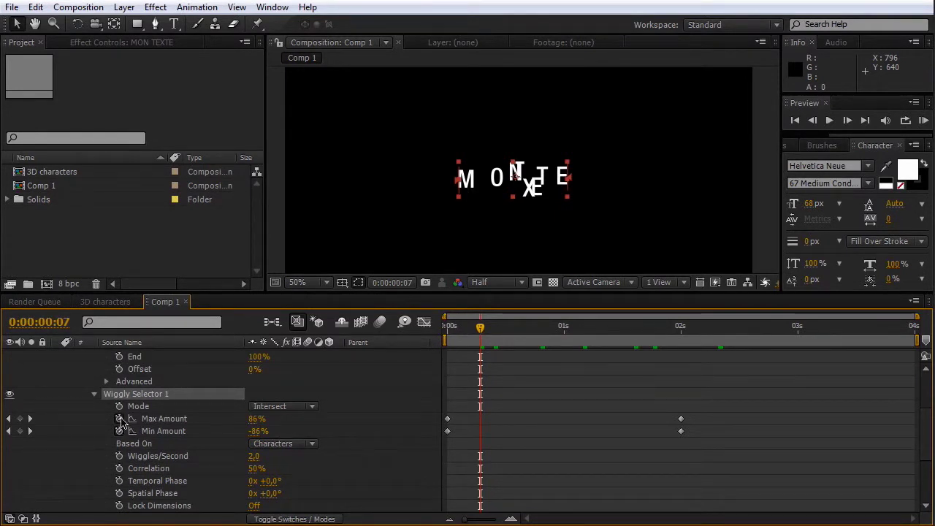
Preview the animation from the start, then scroll down to the animator properties.
left_click_drag(480, 327, 434, 334)
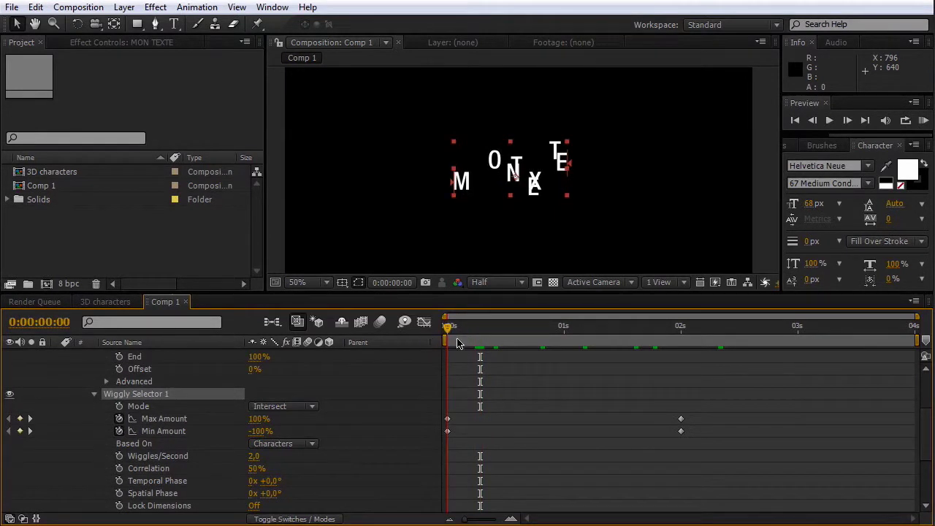
key("space")
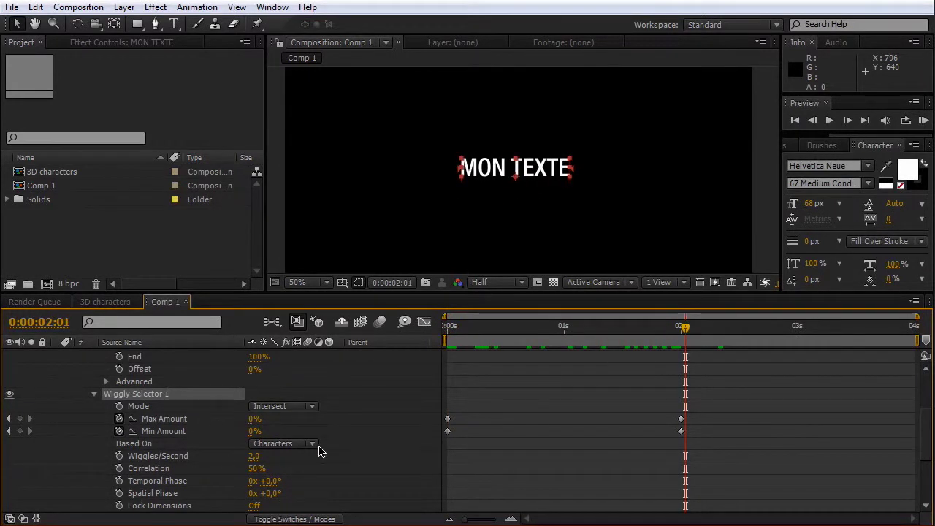
left_click(362, 438)
scroll(328, 431, "down", 3)
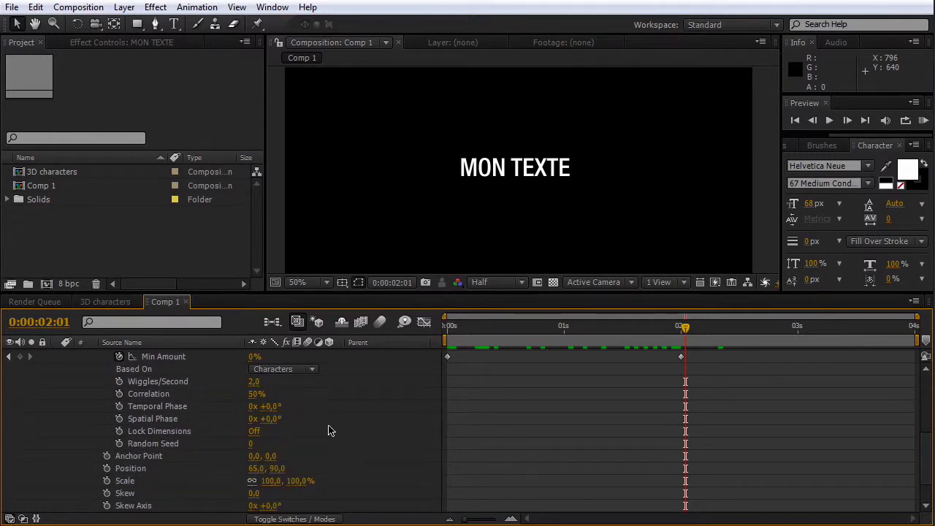
scroll(330, 431, "down", 2)
At frame 13, set Animator 1 Scale to 169% and keep Skew at 0.
left_click_drag(549, 335, 508, 327)
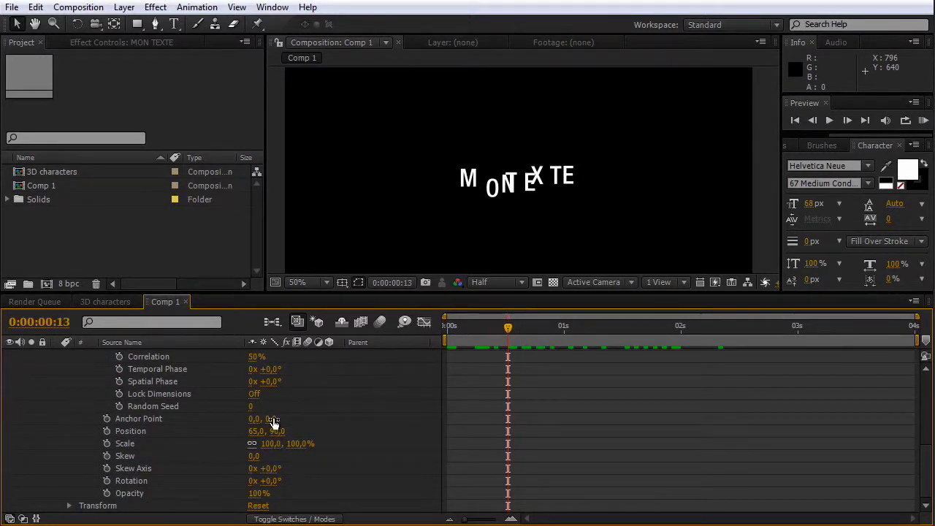
left_click_drag(271, 447, 319, 438)
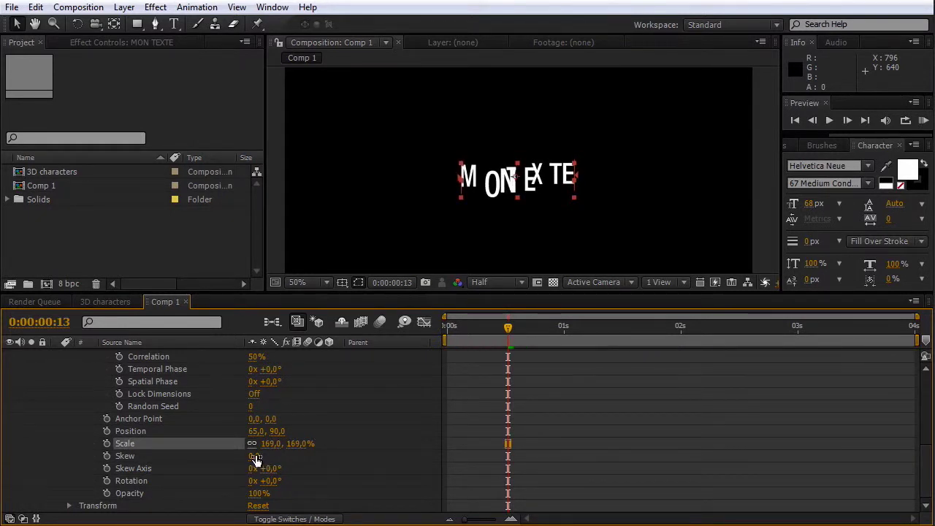
left_click_drag(261, 455, 257, 456)
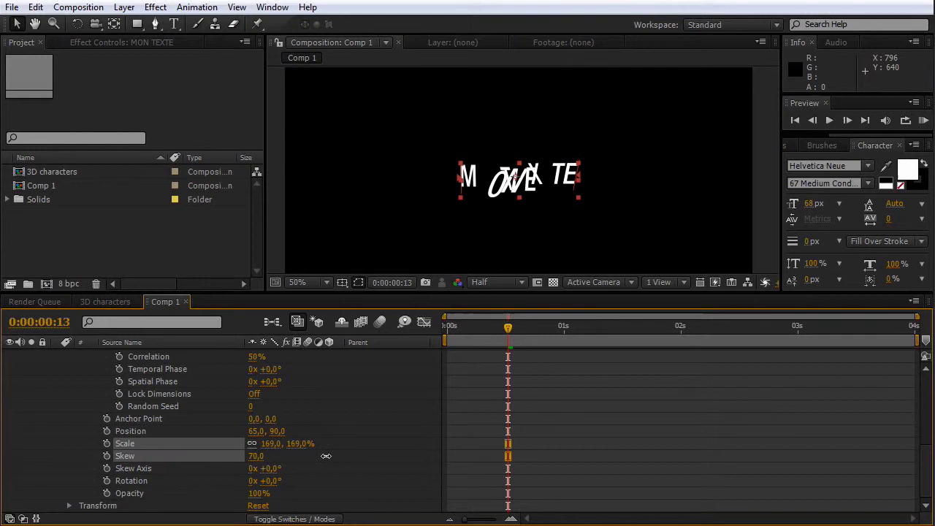
left_click(257, 455)
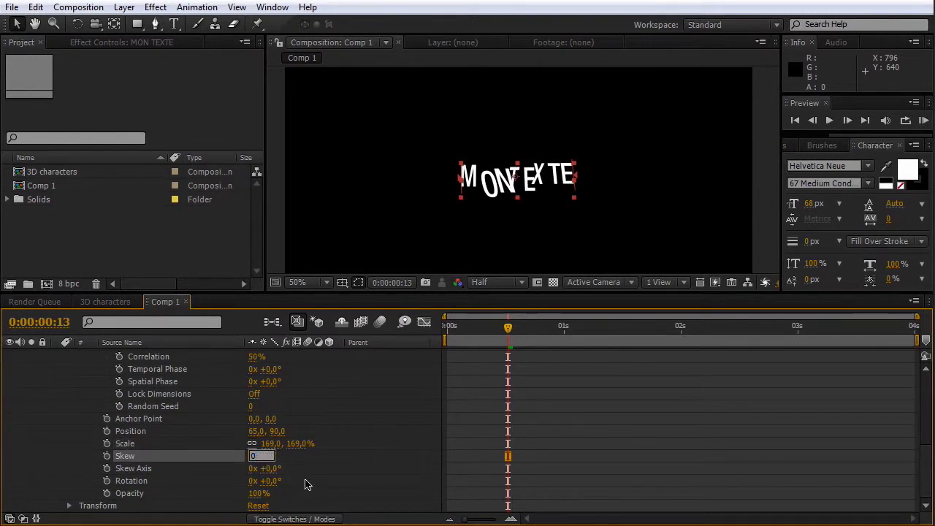
left_click(325, 459)
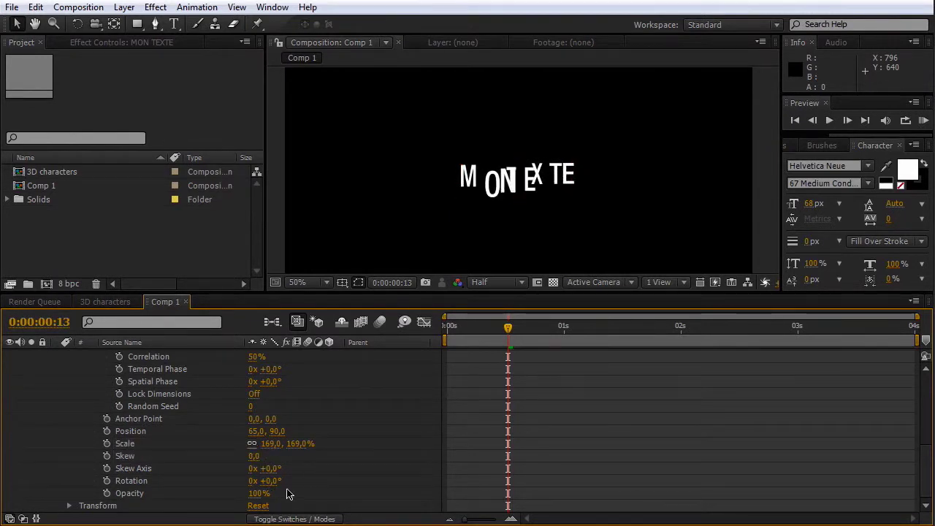
Set Animator 1 Rotation to +266°, scrub through the animation and stop at 0:00:00:20.
mouse_move(270, 481)
left_mouse_down()
mouse_move(384, 478)
mouse_move(367, 484)
left_mouse_up()
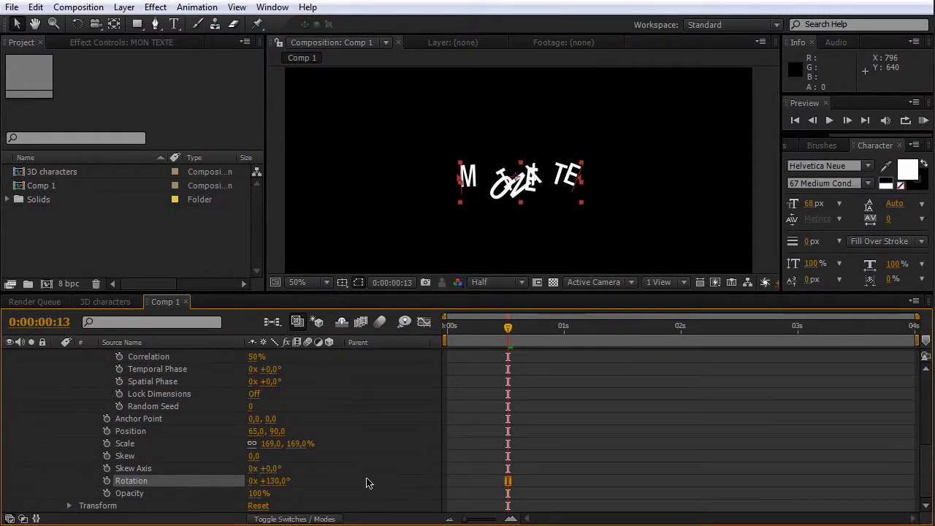
left_click_drag(278, 482, 372, 479)
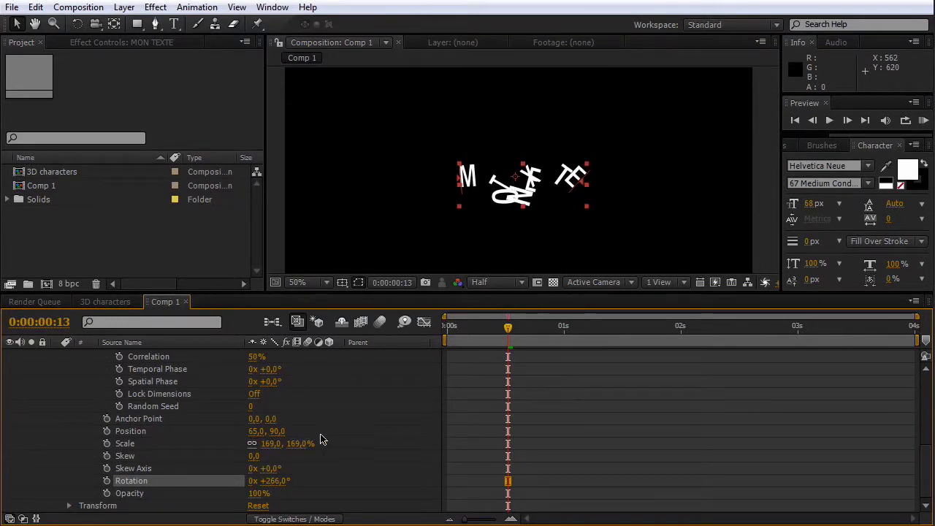
mouse_move(521, 324)
left_mouse_down()
mouse_move(545, 345)
mouse_move(691, 345)
left_mouse_up()
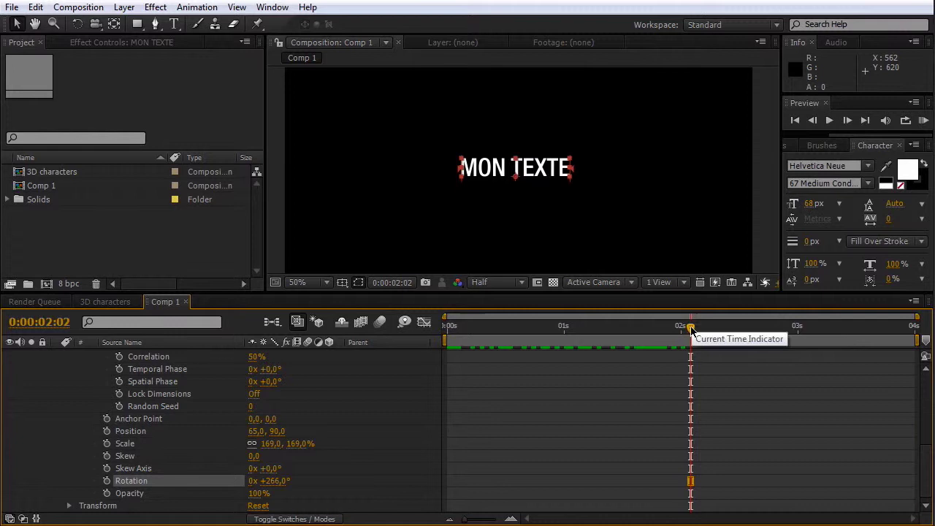
key("Page_Down")
key("Page_Down")
key("Page_Down")
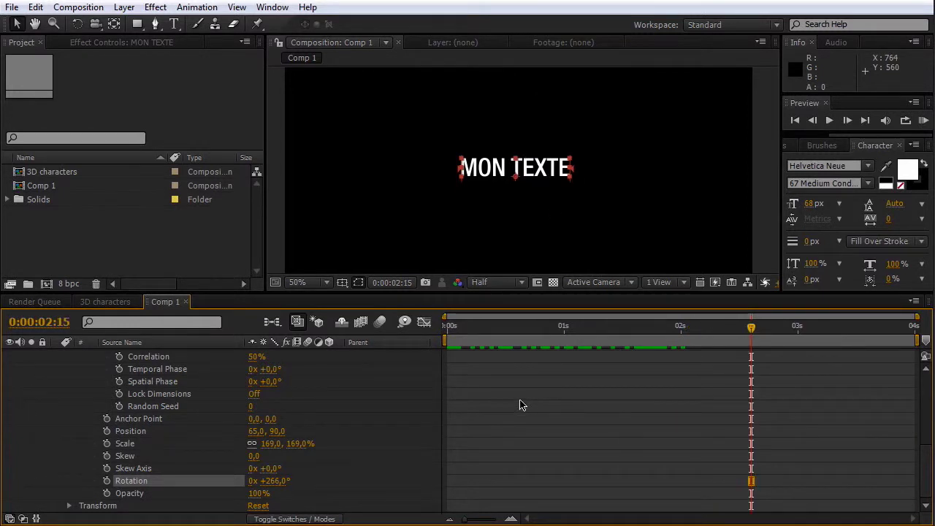
scroll(520, 405, "up", 5)
left_click(539, 328)
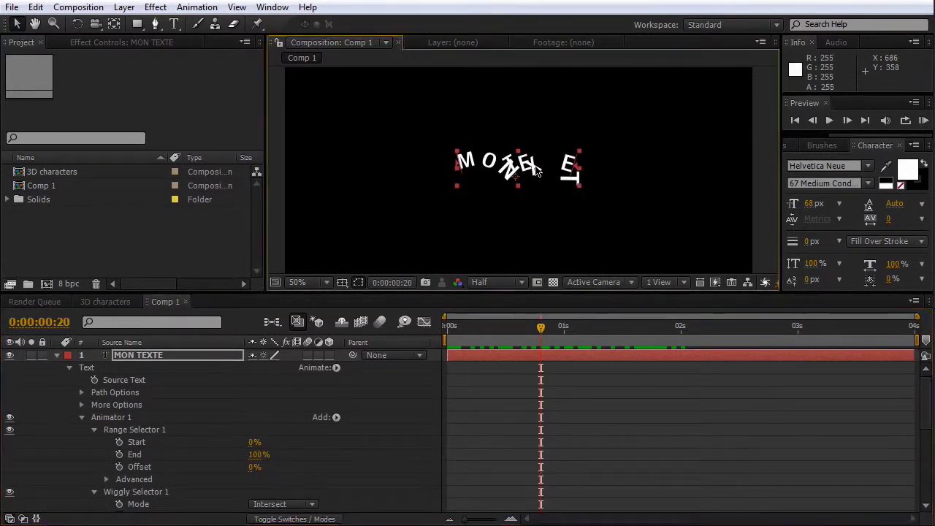
Retype the text as TOUT RESTE ANIMABLE, fix the typos, and RAM-preview from the early frames.
key("ctrl+t")
type("TOURS ET")
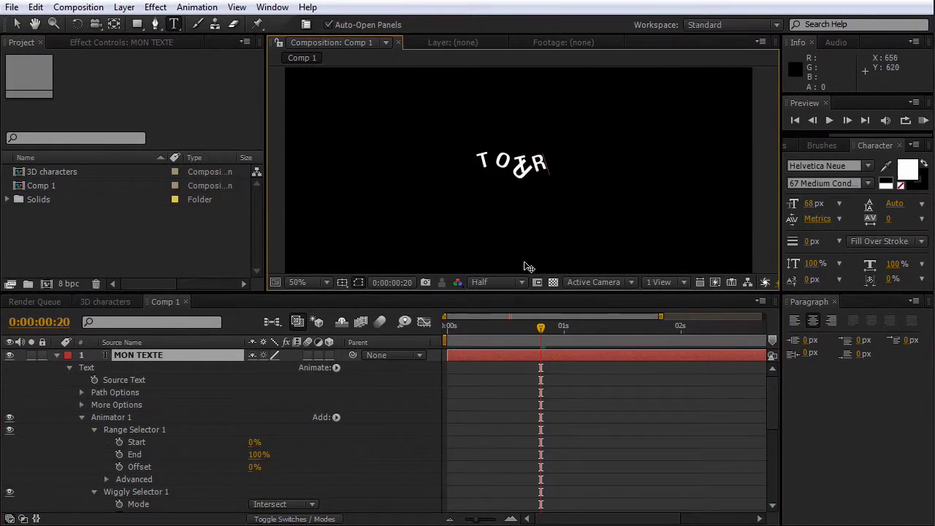
type("N EMBA")
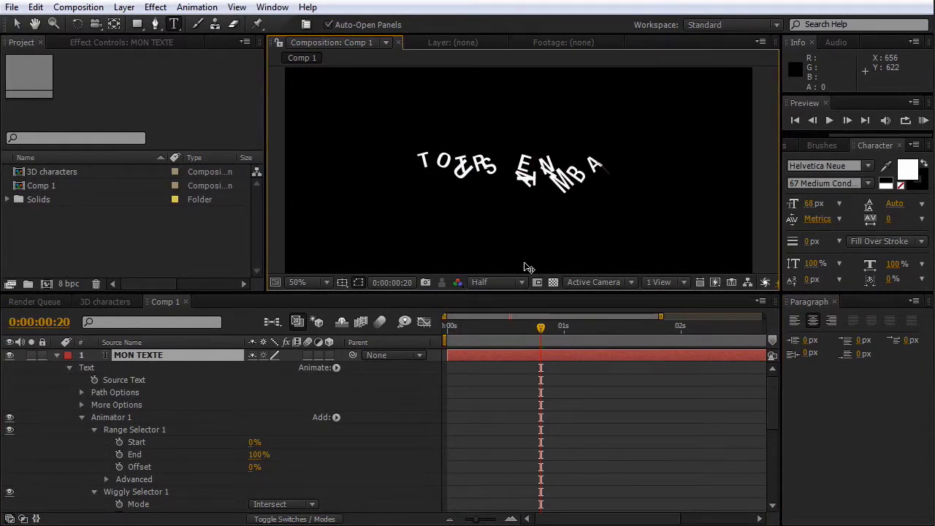
type("LE")
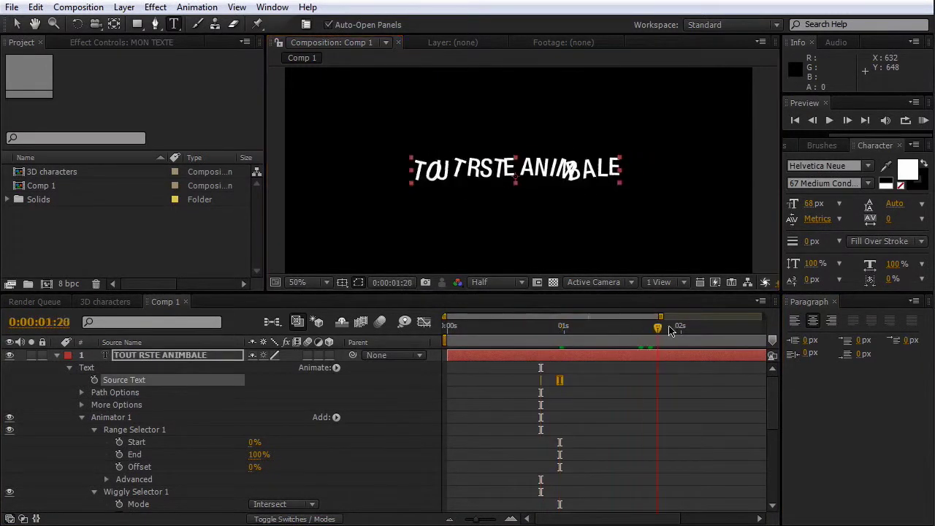
left_click(493, 198)
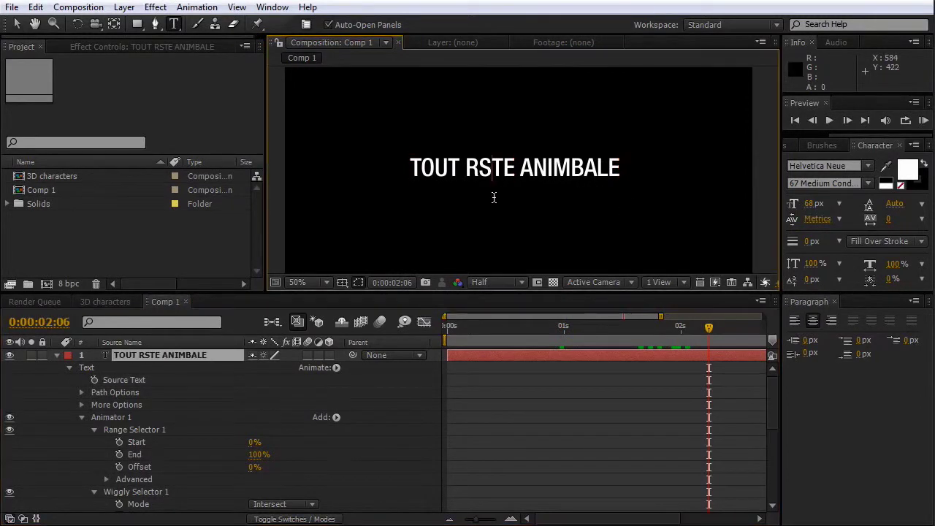
type("E")
key("Right")
key("Right")
key("BackSpace")
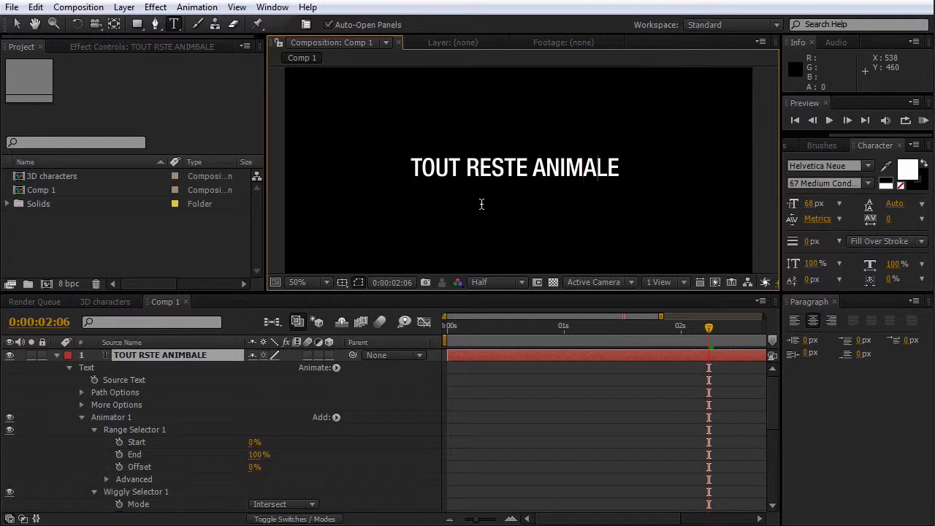
type("B")
left_click(14, 27)
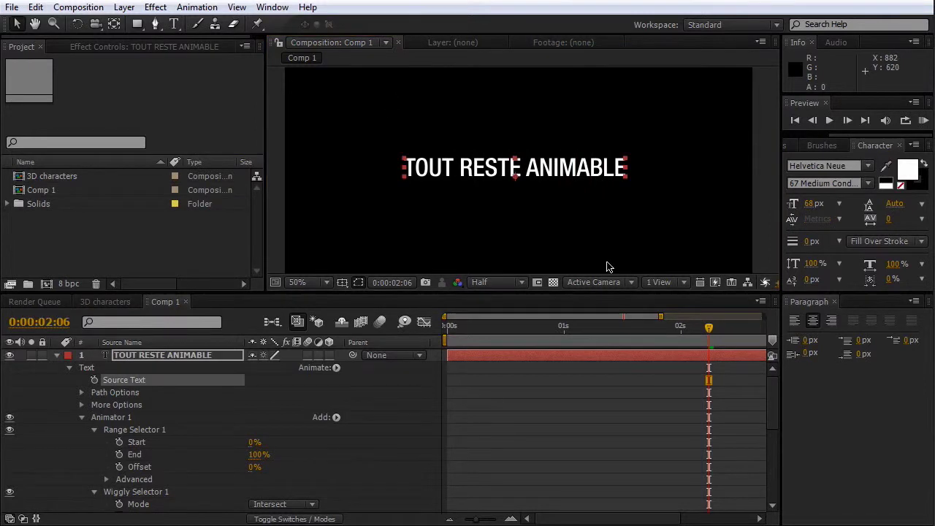
left_click_drag(703, 328, 462, 328)
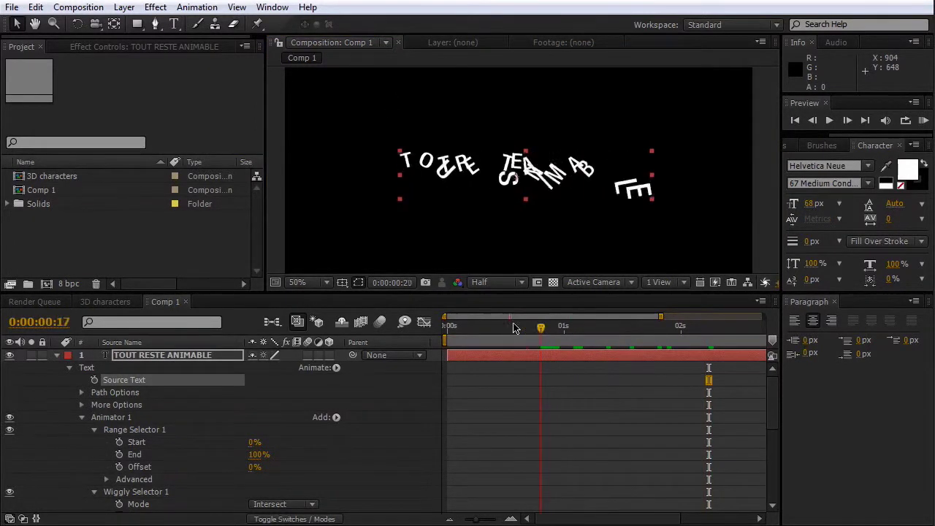
key("KP_0")
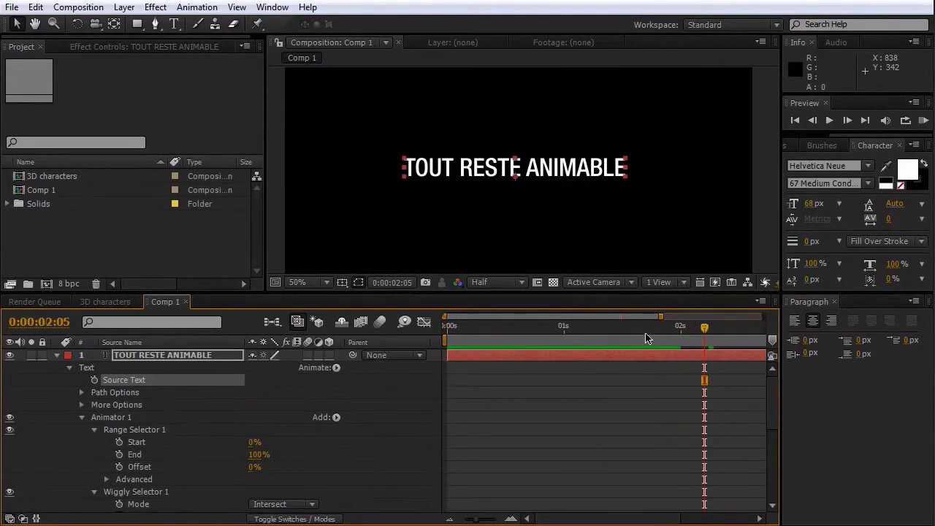
Set Wiggly Selector 1's Wiggles/Second to 0,5 and scrub the timeline to check the slower drift.
scroll(362, 474, "down", 5)
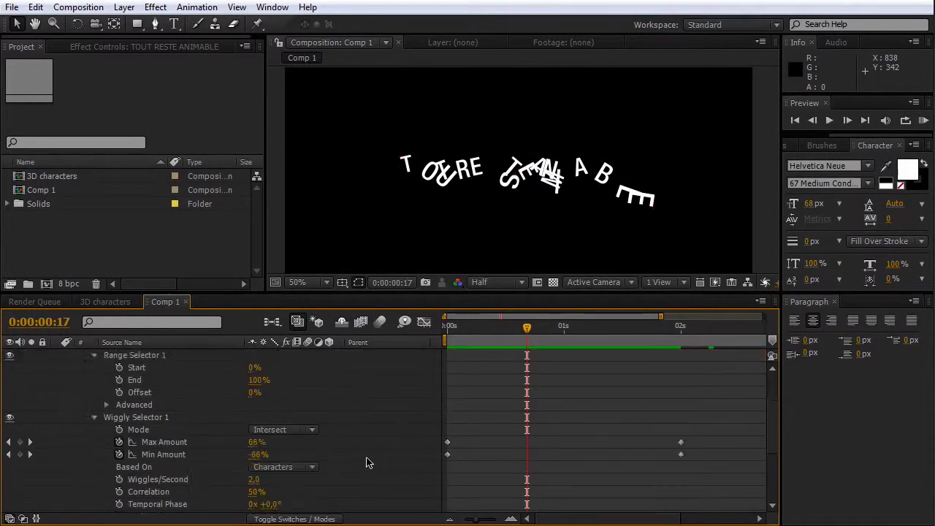
scroll(369, 447, "down", 1)
left_click(255, 406)
type("0,5")
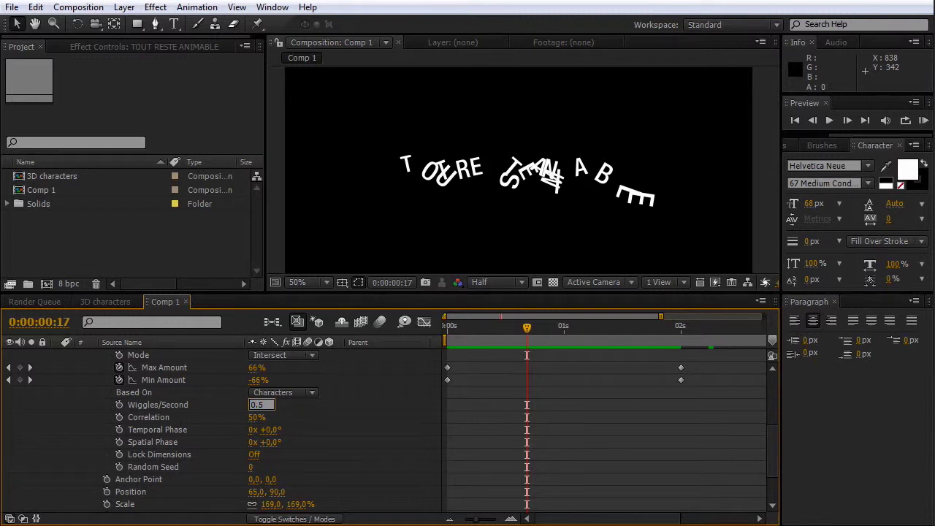
key("Return")
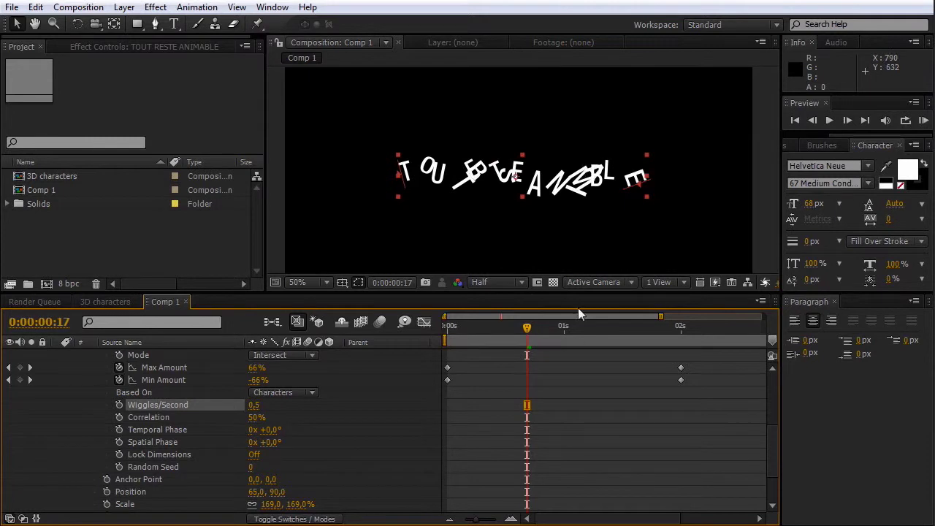
mouse_move(529, 334)
left_mouse_down()
mouse_move(582, 344)
mouse_move(489, 340)
left_mouse_up()
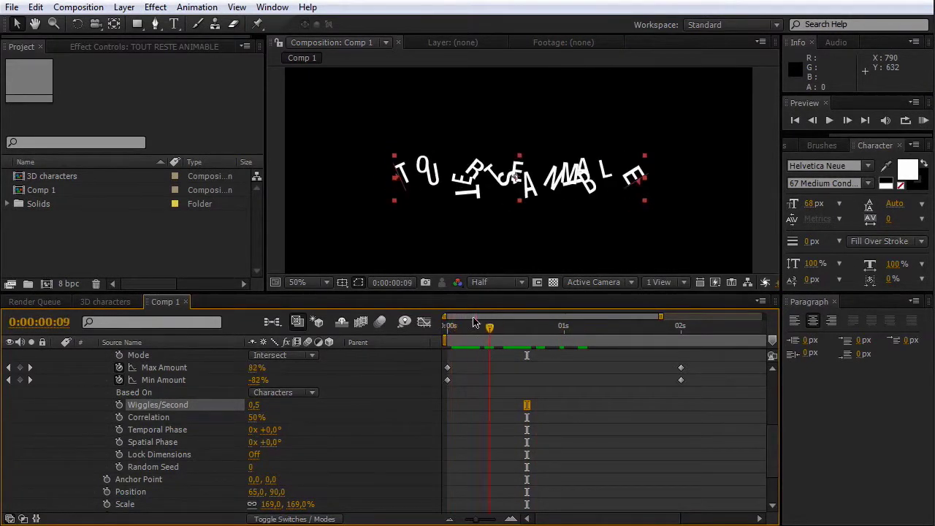
left_click_drag(491, 330, 460, 331)
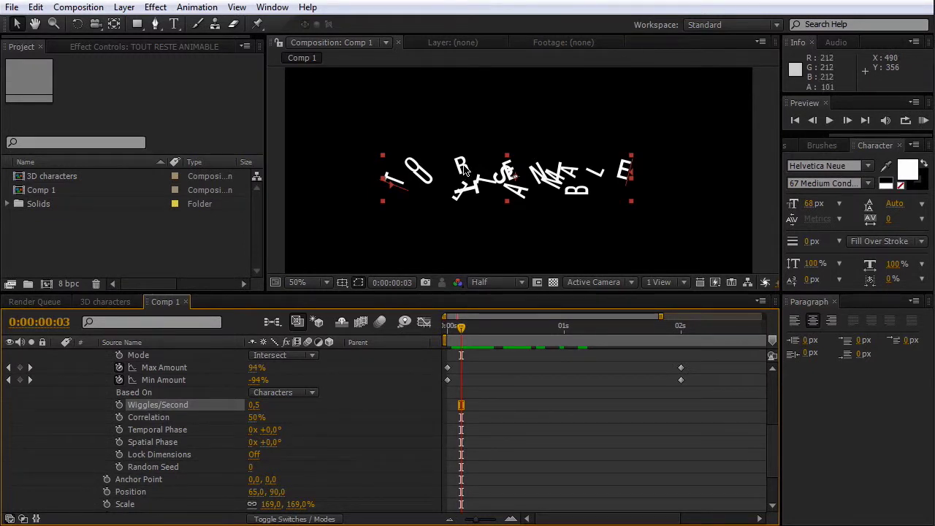
left_click_drag(460, 334, 452, 329)
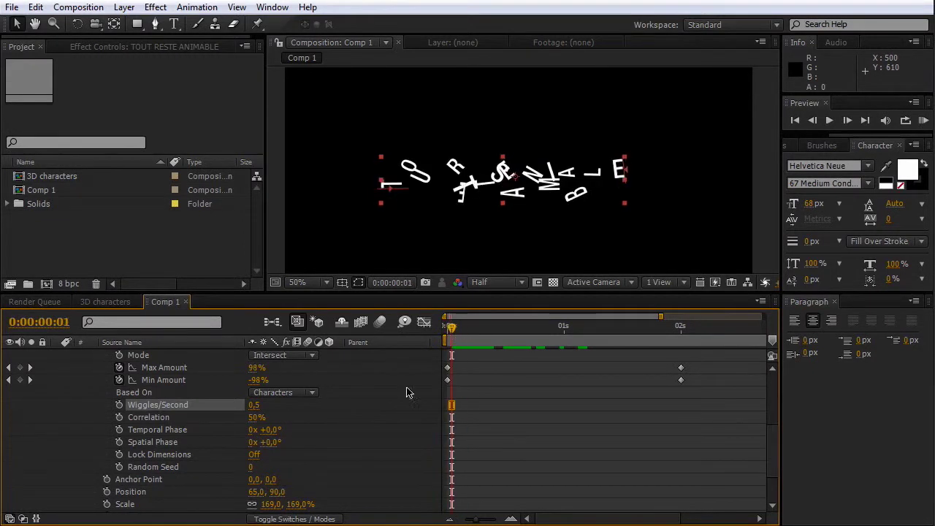
left_click(385, 409)
scroll(376, 410, "up", 3)
scroll(368, 412, "up", 2)
Under More Options, try a 50% vertical Grouping Alignment and scrub to check rotation centres.
scroll(367, 412, "up", 1)
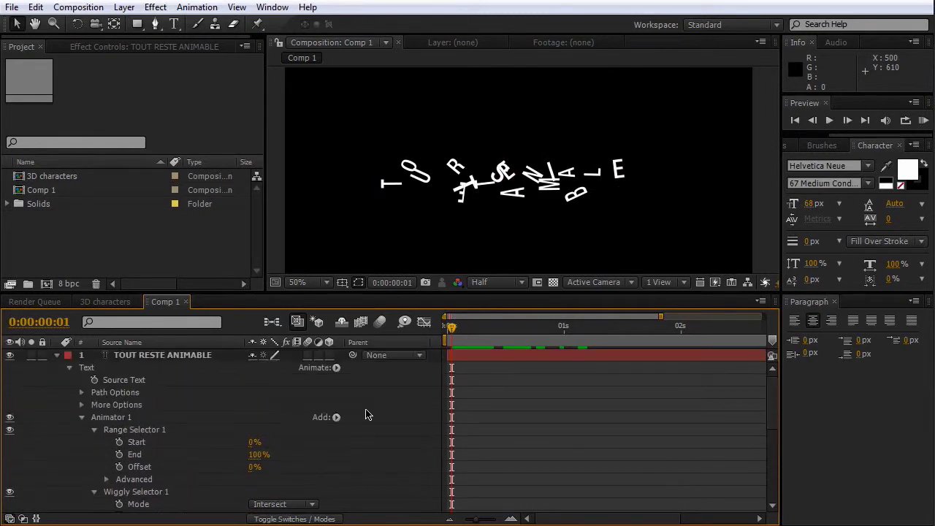
left_click(81, 406)
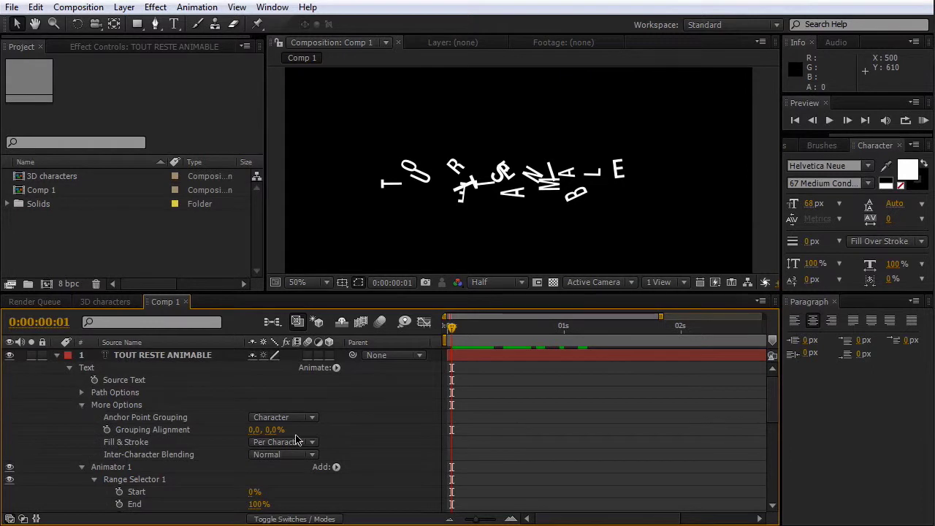
left_click(134, 434)
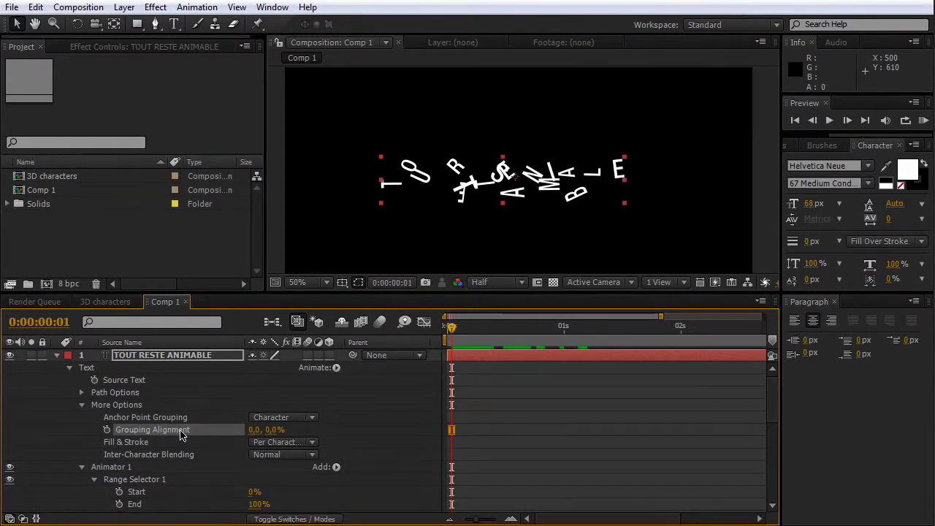
left_click(269, 431)
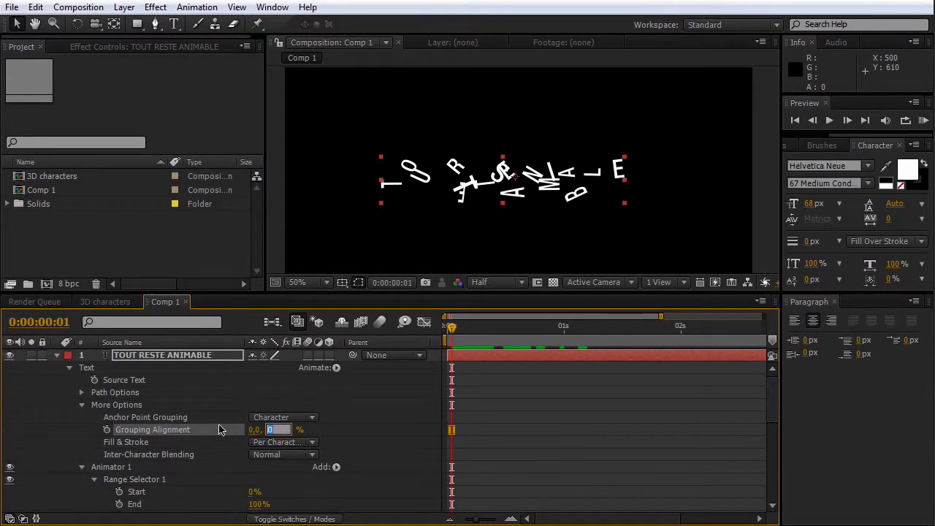
type("50")
key("Return")
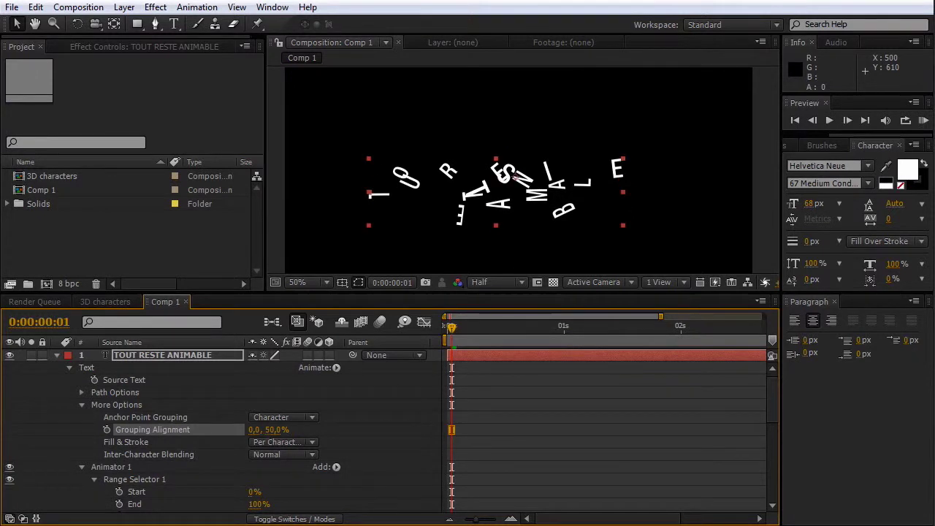
left_click_drag(456, 319, 445, 340)
Change Grouping Alignment to 0, -50%, preview the letters, and make the text layer 3D.
left_click(276, 430)
type("-50")
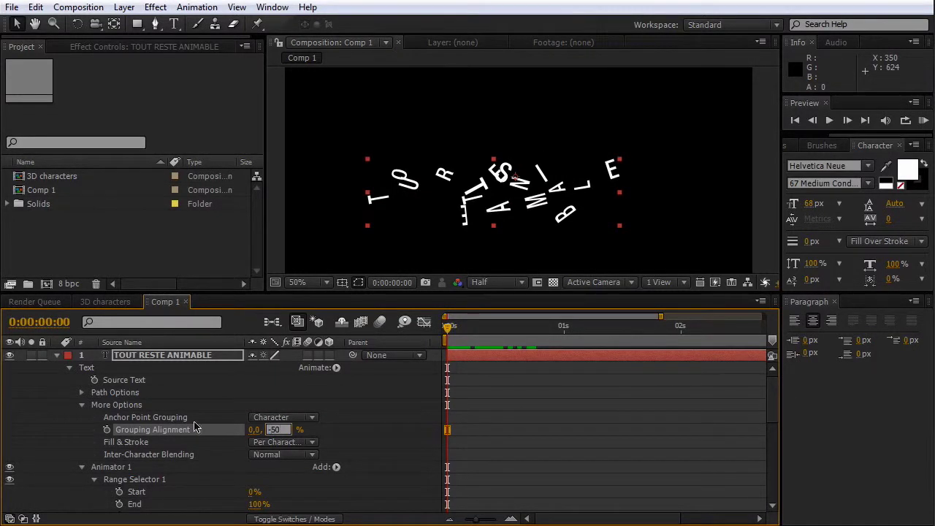
key("Return")
mouse_move(453, 343)
left_mouse_down()
mouse_move(621, 346)
mouse_move(514, 344)
left_mouse_up()
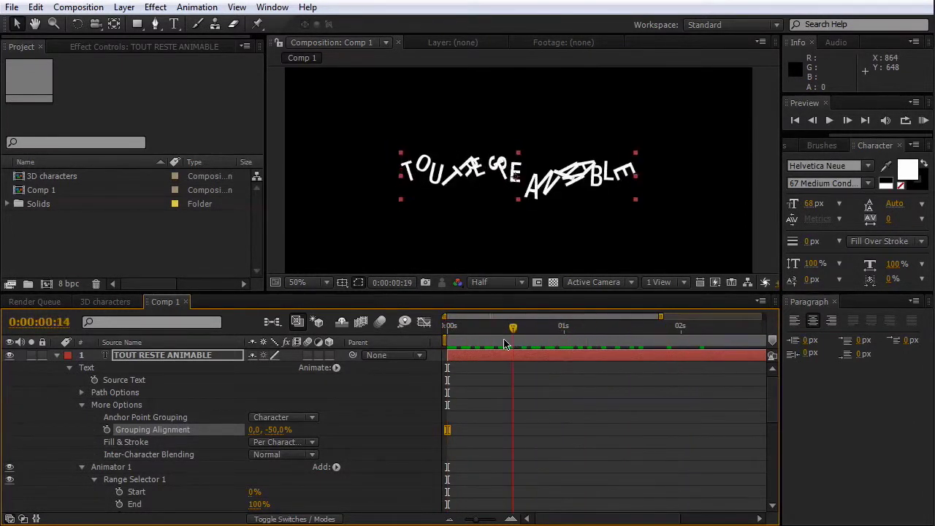
left_click_drag(513, 344, 443, 344)
left_click(395, 404)
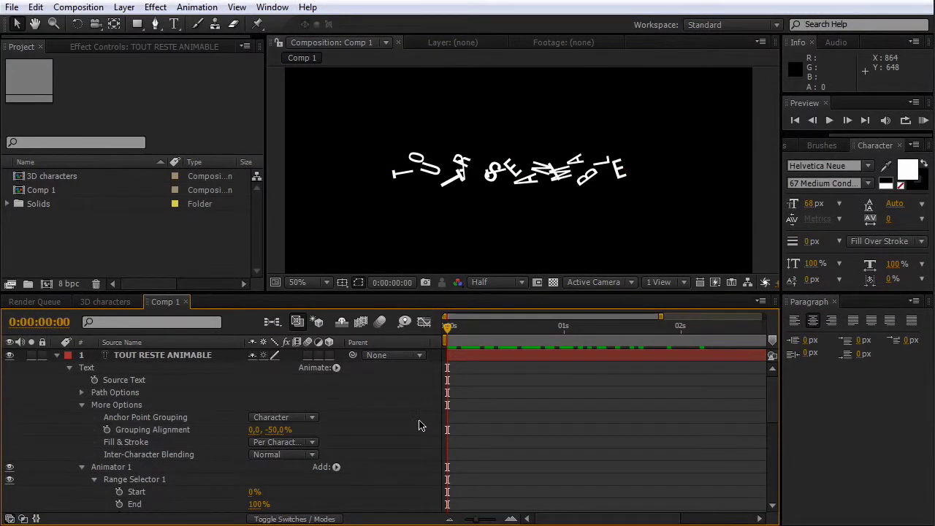
mouse_move(449, 330)
left_mouse_down()
mouse_move(512, 330)
mouse_move(509, 340)
left_mouse_up()
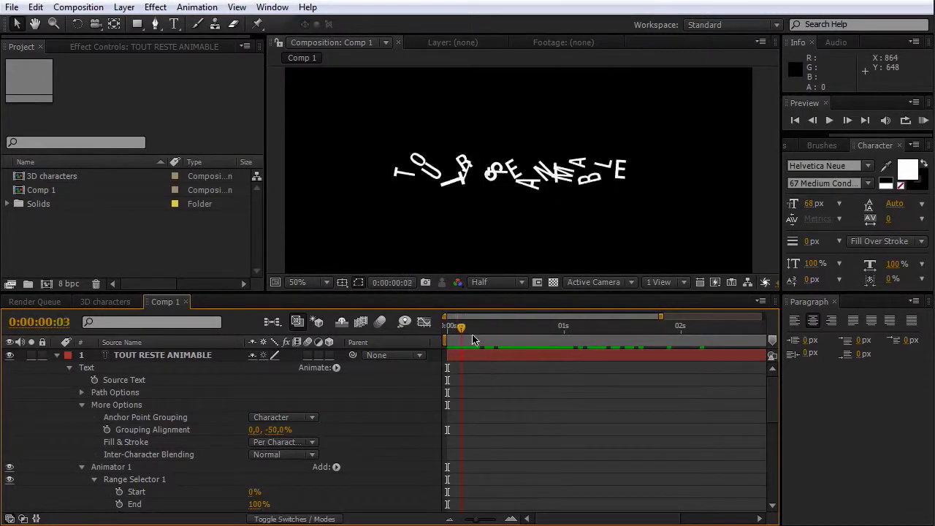
left_click(329, 354)
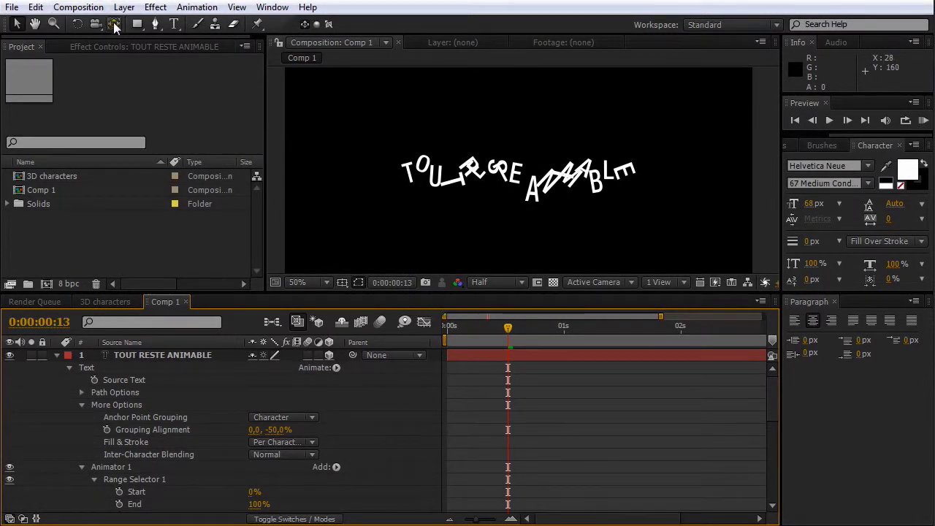
Add a new camera with the 20mm preset to the composition.
left_click(95, 7)
mouse_move(124, 8)
mouse_move(260, 29)
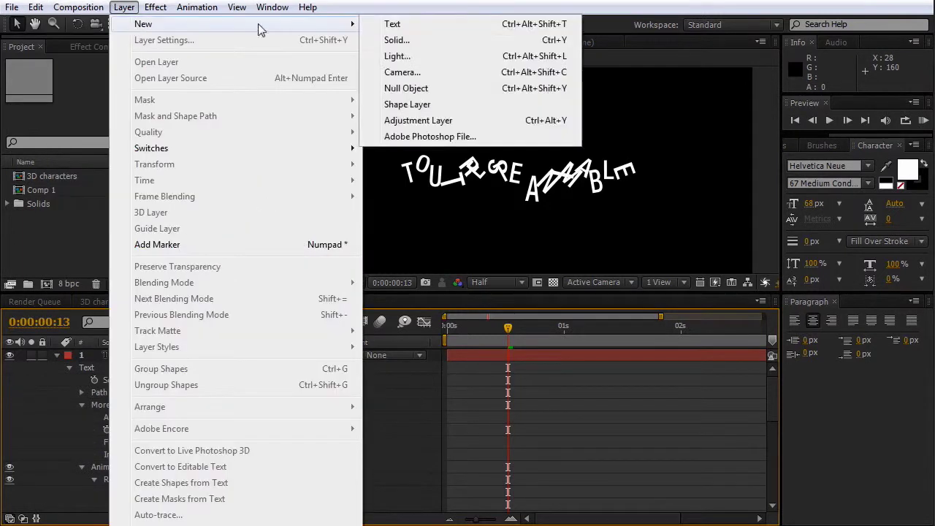
left_click(438, 73)
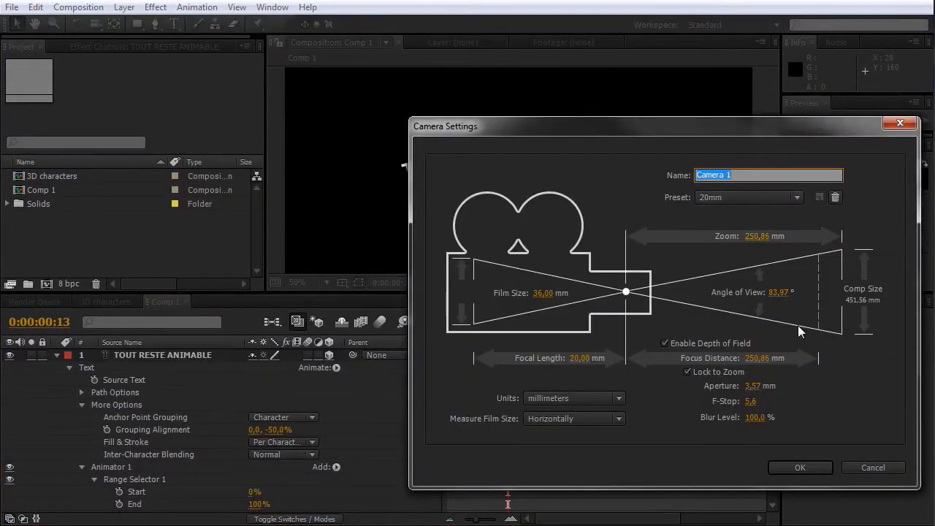
left_click(800, 467)
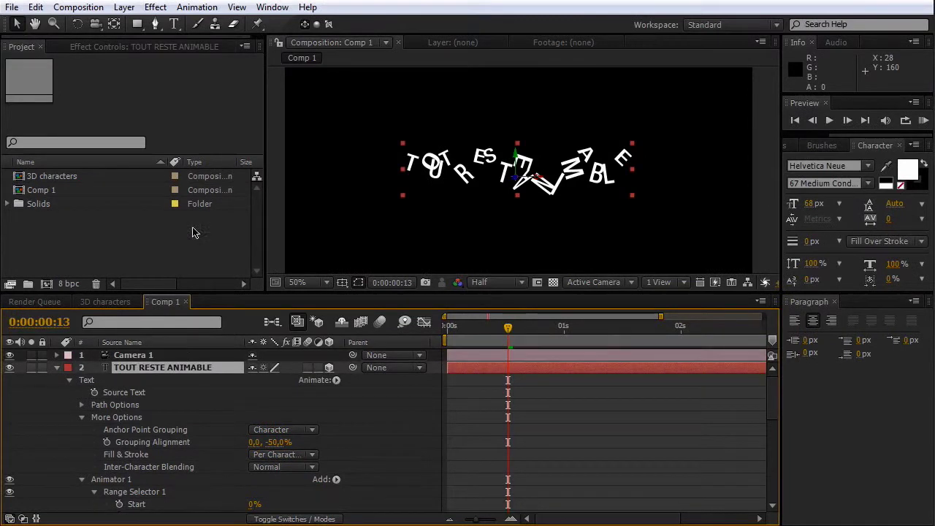
Orbit the camera so the text faces forward, then return to the Selection tool.
left_click(97, 24)
mouse_move(540, 237)
left_mouse_down()
mouse_move(552, 241)
mouse_move(538, 314)
left_mouse_up()
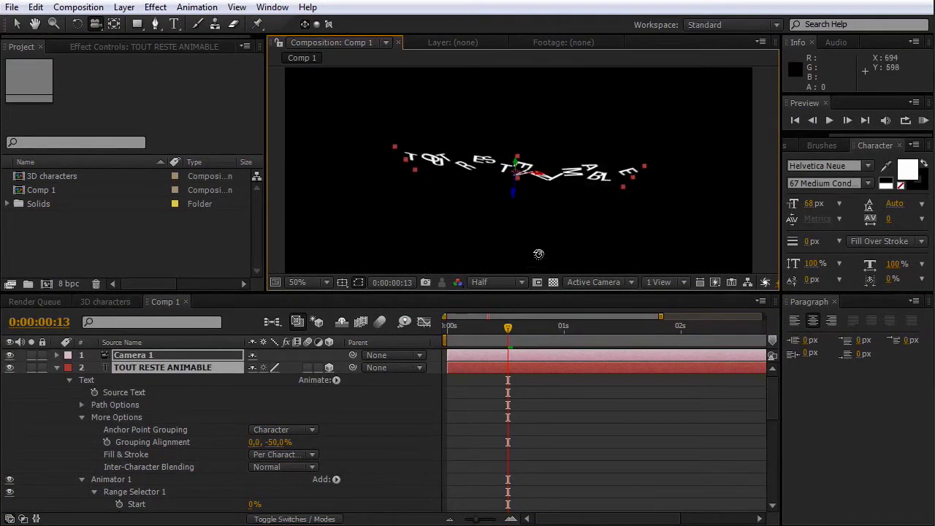
left_click_drag(537, 261, 522, 265)
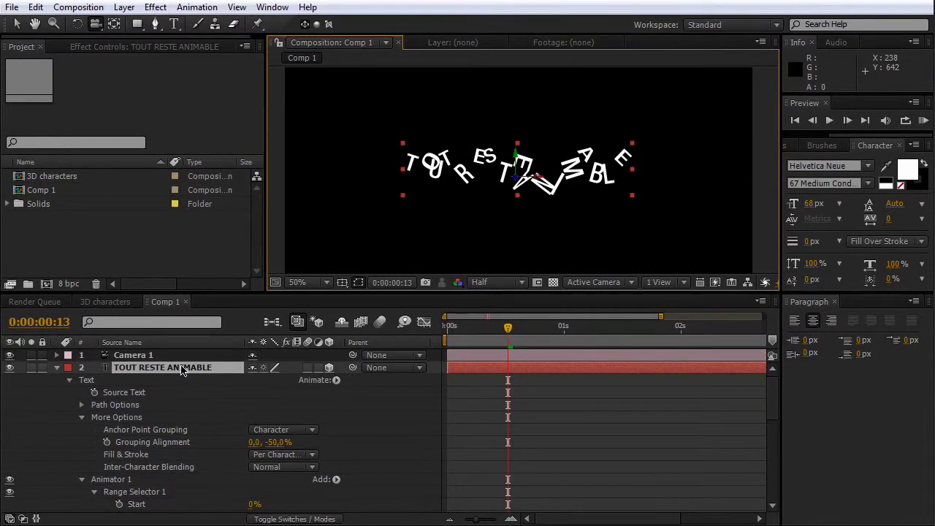
key("v")
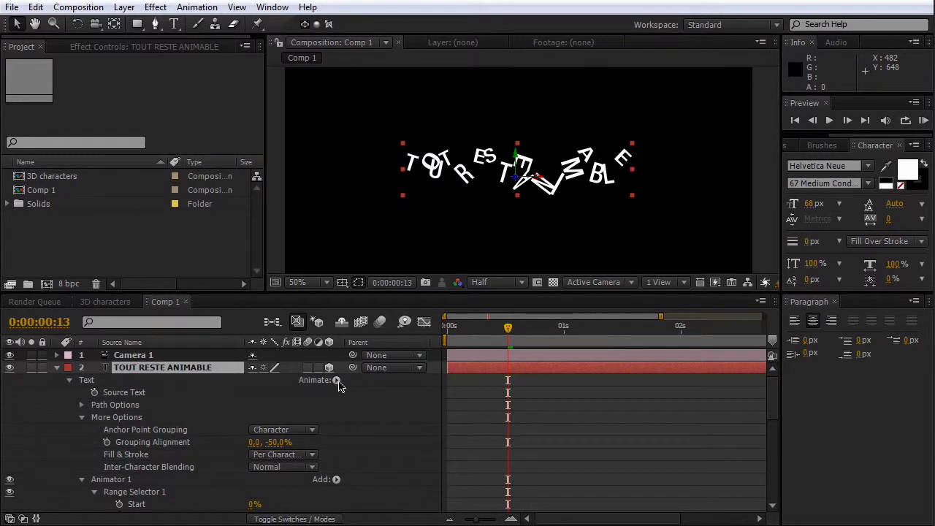
left_click(337, 380)
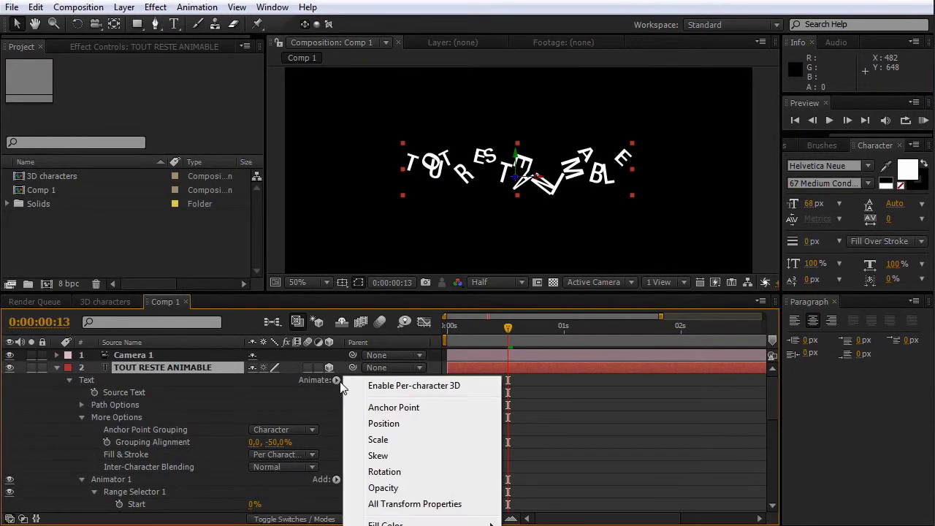
Enable per-character 3D; set Animator 1 rotations to X 82°, Y 87°, Z 266° and Position depth 463.
left_click(390, 387)
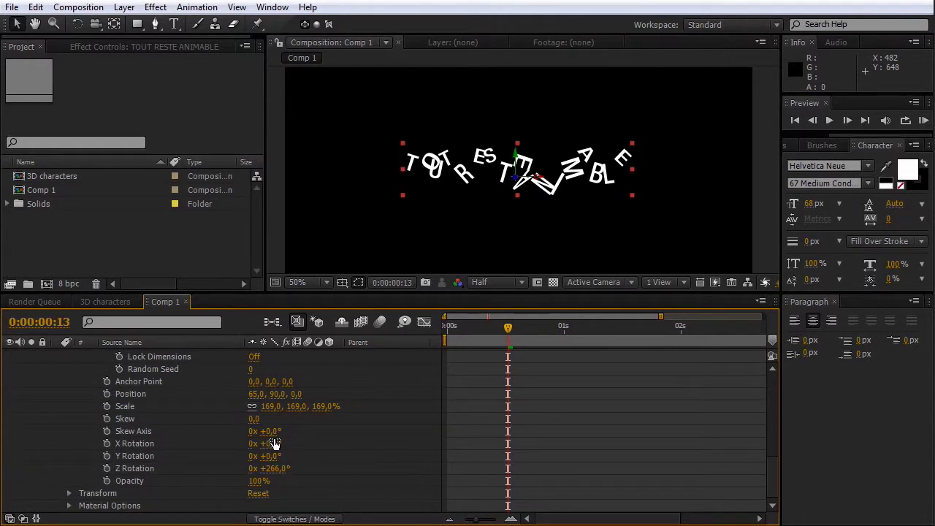
left_click(275, 468)
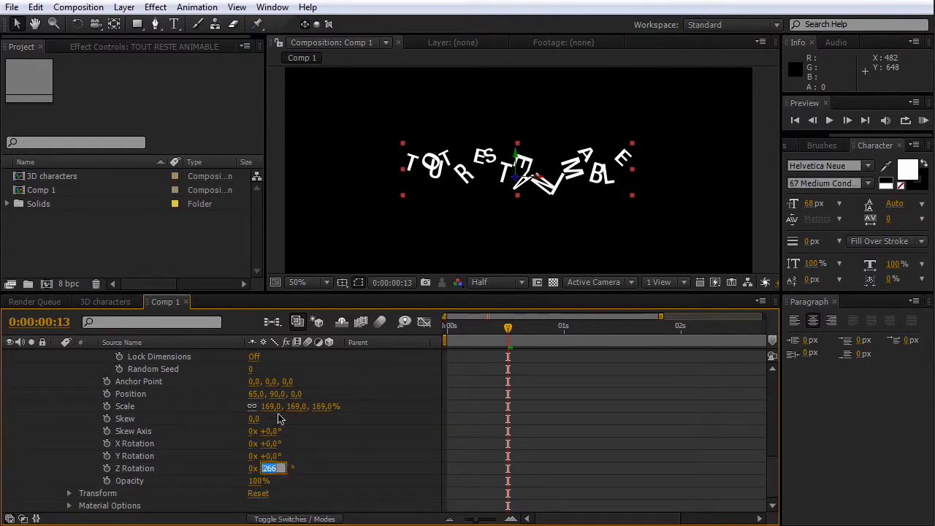
key("Return")
left_click_drag(272, 443, 329, 443)
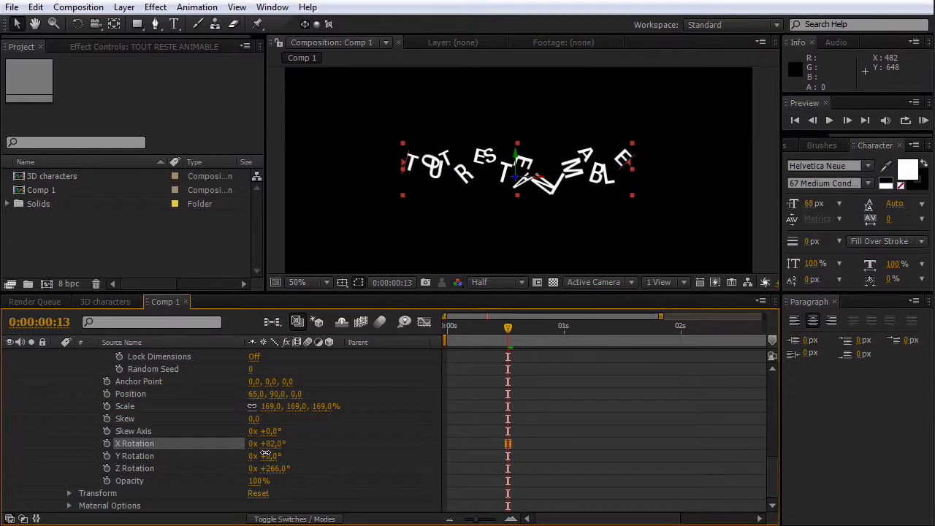
left_click_drag(265, 454, 330, 456)
left_click(347, 376)
scroll(344, 395, "up", 1)
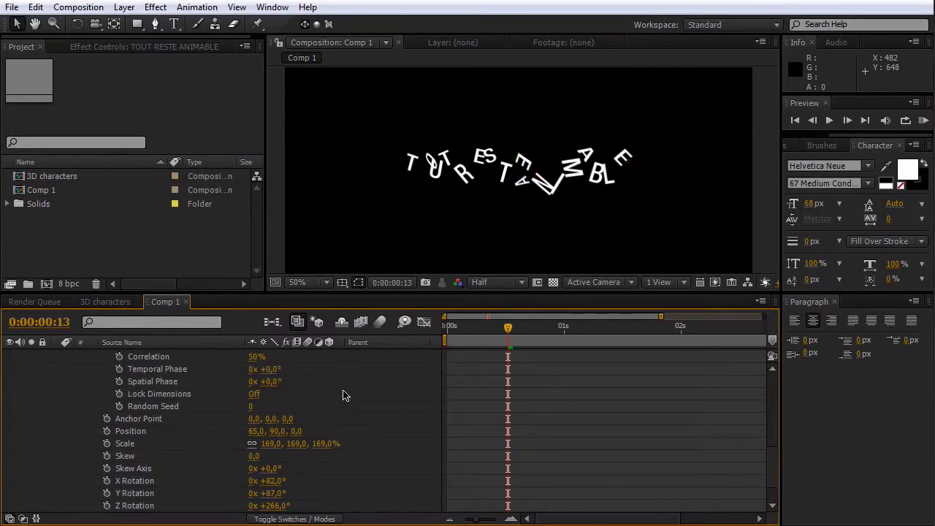
left_click_drag(296, 435, 640, 437)
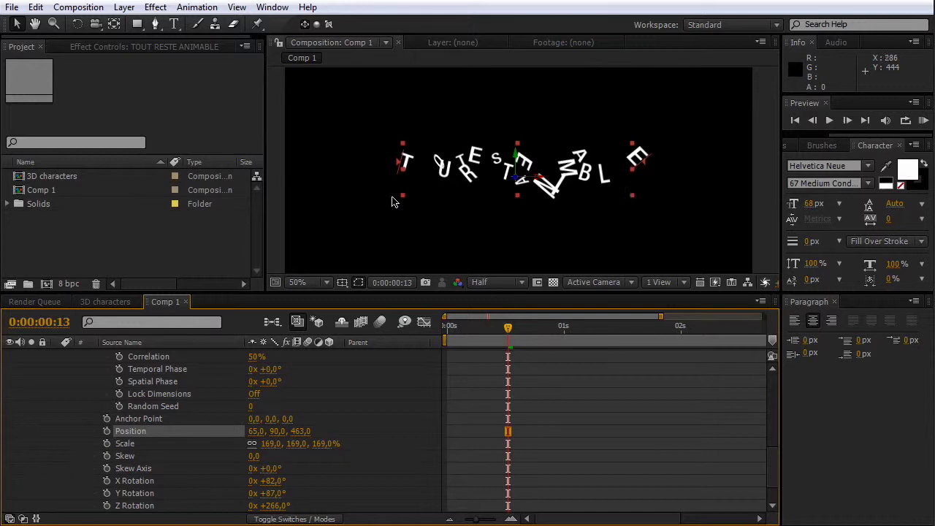
left_click(384, 358)
scroll(395, 373, "up", 10)
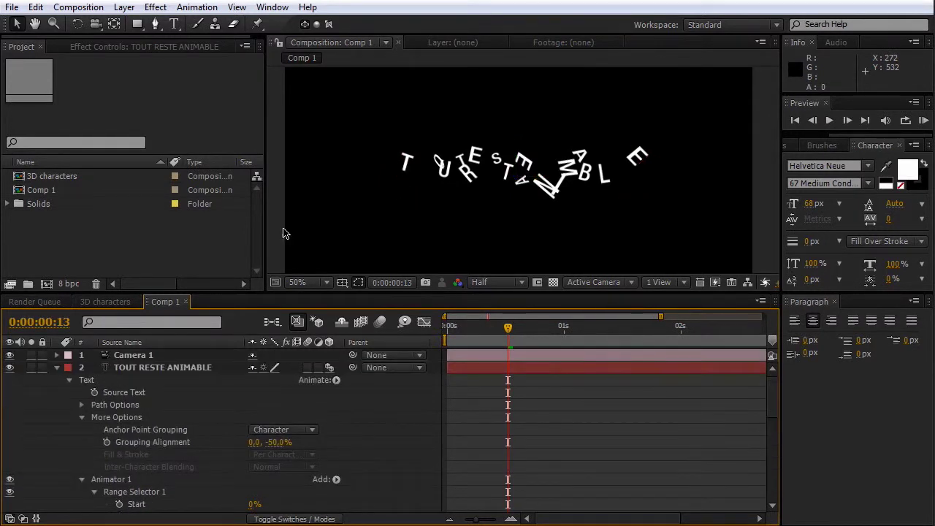
Orbit the camera around the 3D letters, toggling the 3D switch, then undo back to the frontal view.
left_click(96, 25)
mouse_move(546, 156)
left_mouse_down()
mouse_move(551, 288)
mouse_move(572, 90)
mouse_move(557, 74)
mouse_move(528, 233)
left_mouse_up()
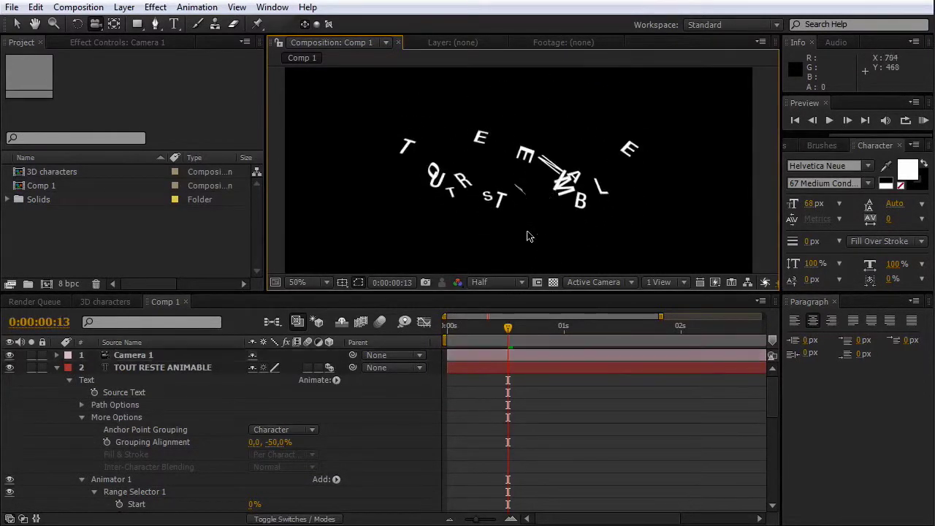
left_click(123, 370)
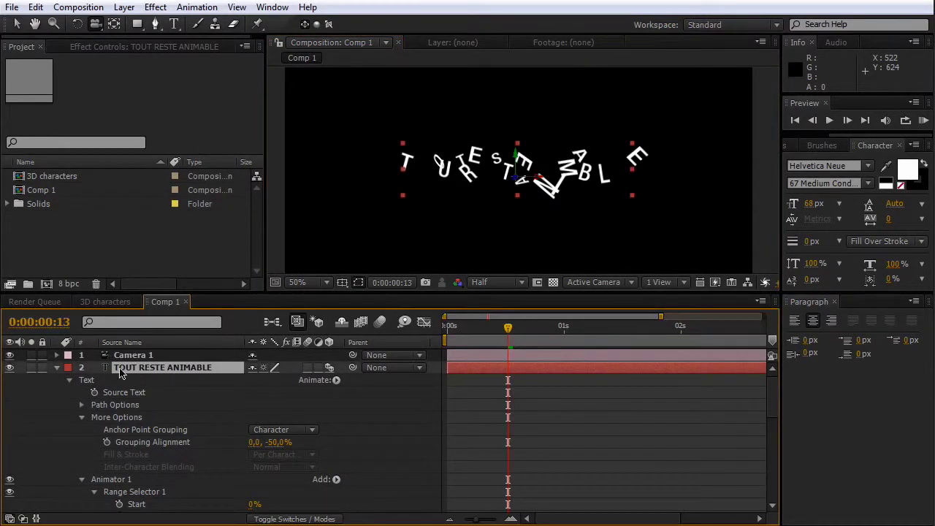
left_click_drag(555, 156, 563, 265)
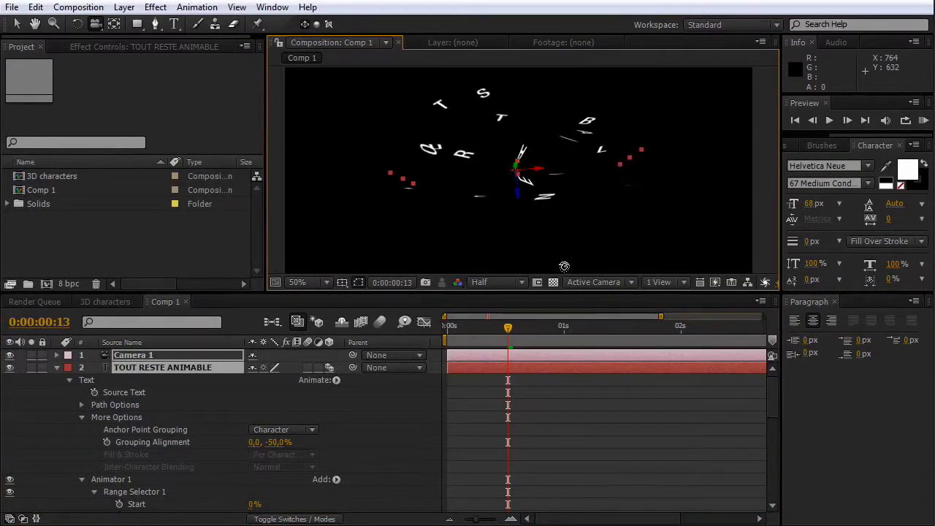
left_click(330, 368)
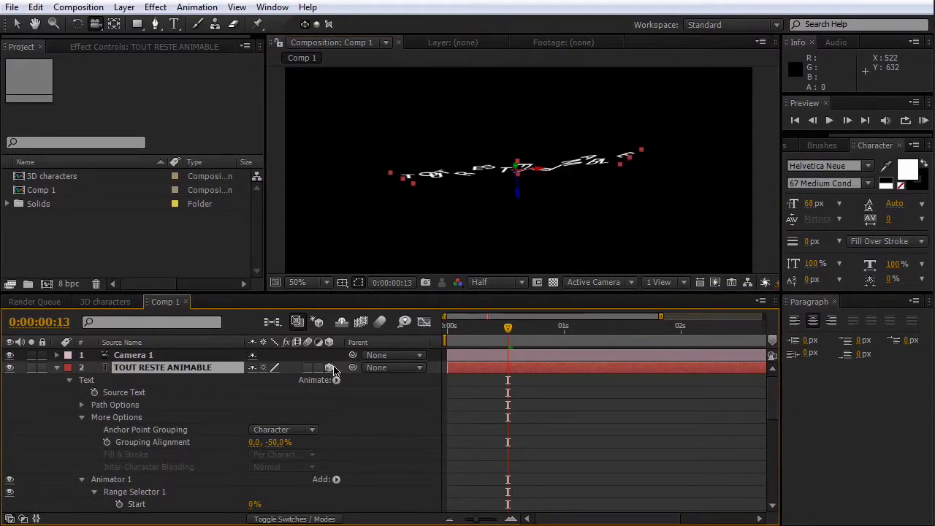
left_click_drag(527, 178, 539, 183)
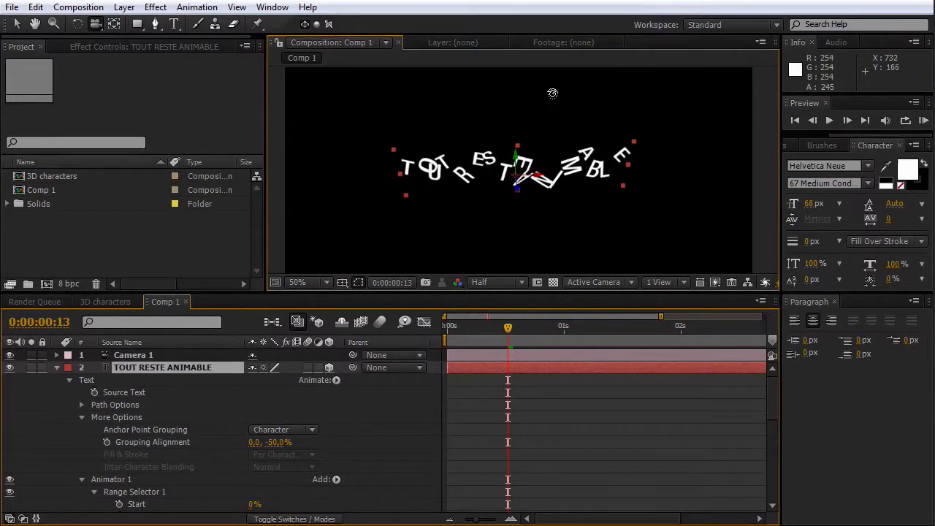
left_click(329, 368)
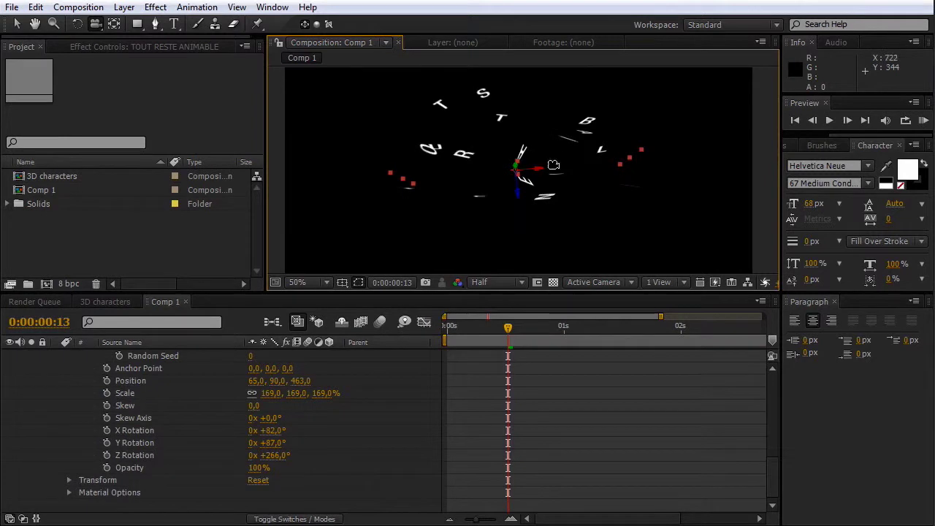
mouse_move(553, 165)
left_mouse_down()
mouse_move(634, 165)
mouse_move(506, 150)
mouse_move(522, 188)
left_mouse_up()
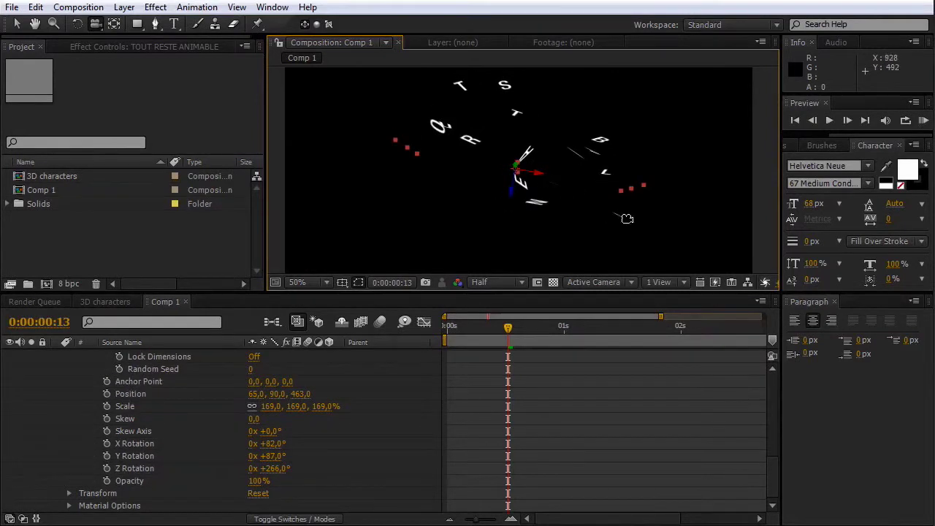
key("ctrl+z")
Scrub Animator 1's X Rotation down to 33° and preview the letters settling into line.
left_click_drag(512, 332, 484, 329)
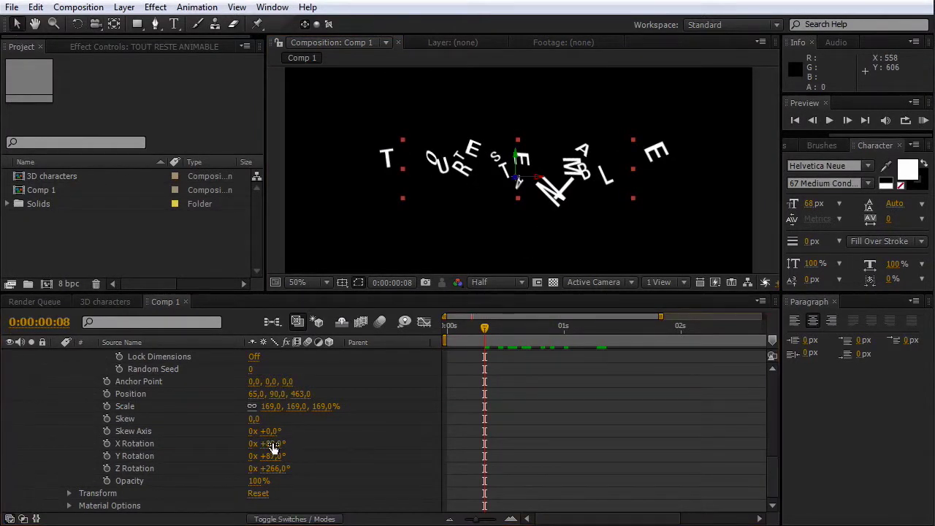
left_click_drag(278, 443, 459, 438)
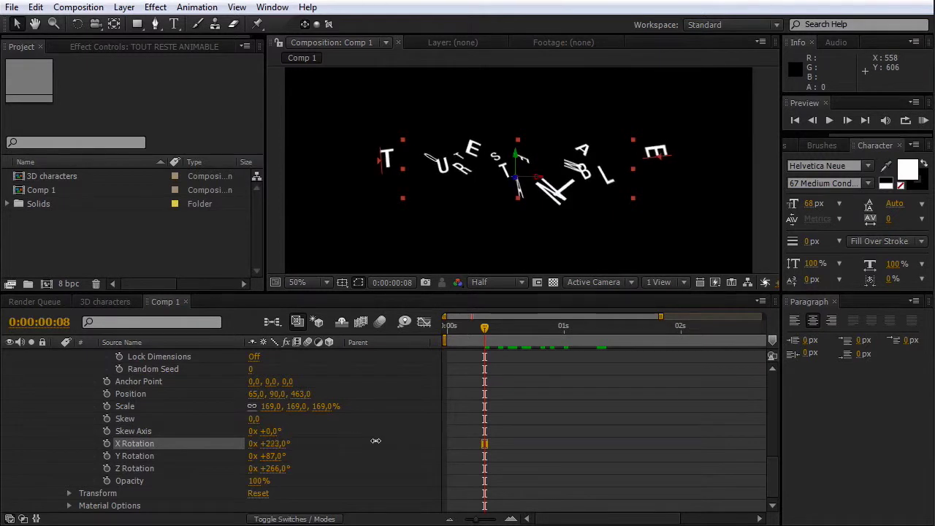
mouse_move(360, 430)
left_mouse_down()
mouse_move(267, 449)
mouse_move(454, 392)
left_mouse_up()
left_click_drag(482, 334, 446, 330)
key("KP_0")
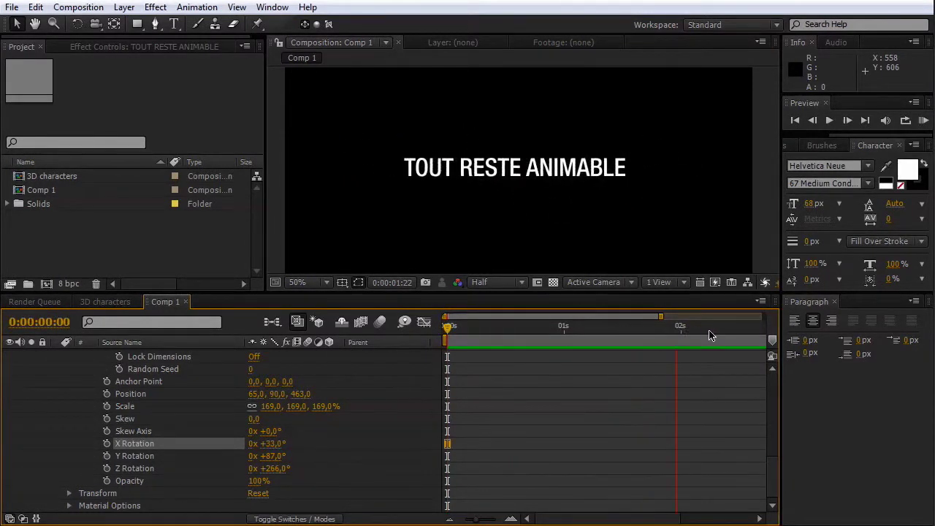
Close the Paragraph panel and replay the animation preview.
key("space")
left_click(834, 301)
key("KP_0")
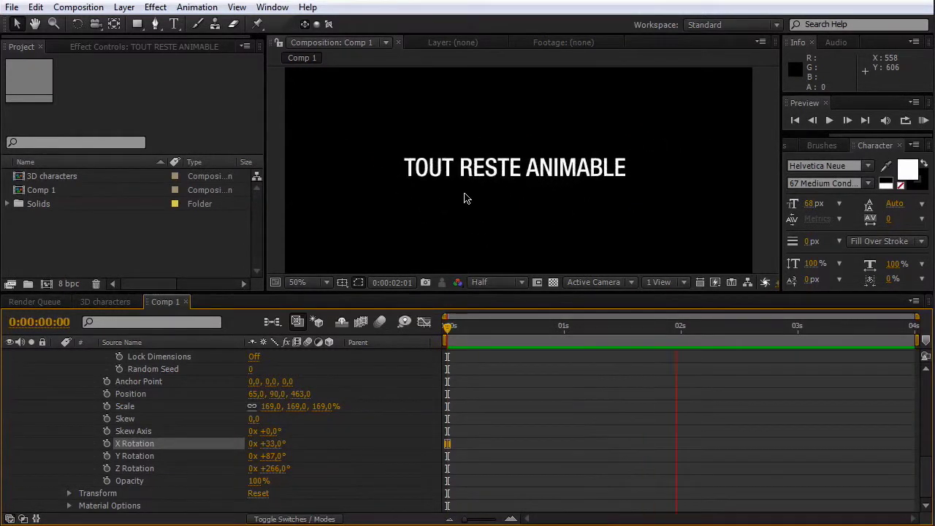
key("space")
At frame 7, scrub Animator 1 Position to 297, 210, 463 to spread the letters wider.
left_click(480, 326)
left_click(353, 441)
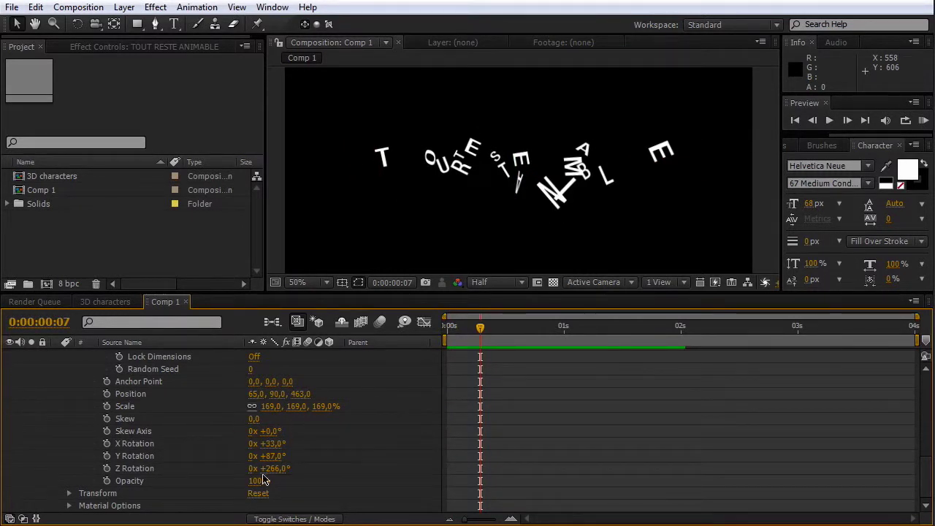
scroll(390, 436, "up", 1)
left_click_drag(278, 436, 367, 408)
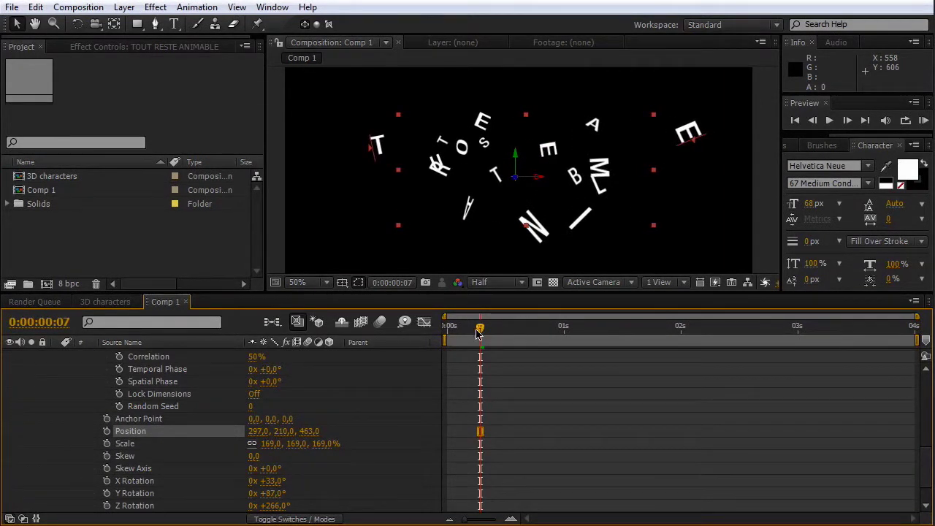
Preview the scattered-letter animation from the start and stop it on the opening frame.
left_click_drag(476, 333, 447, 333)
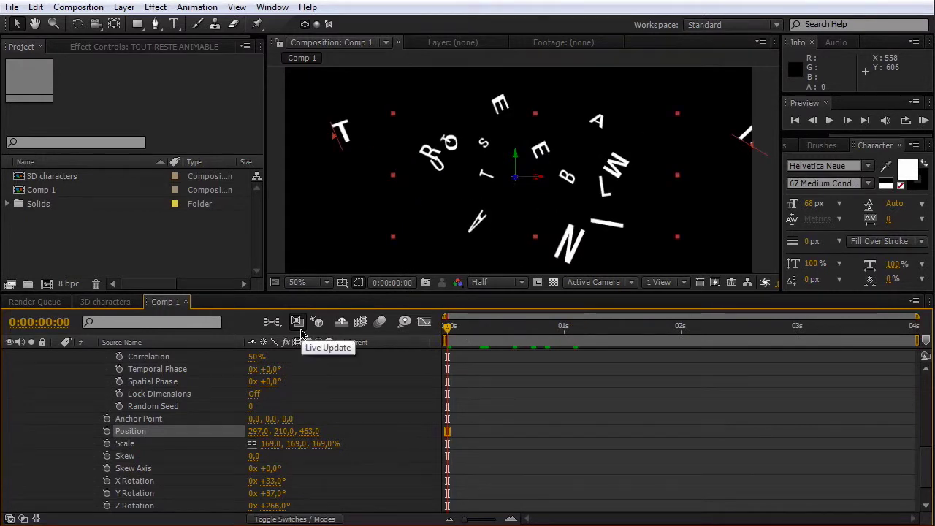
key("KP_0")
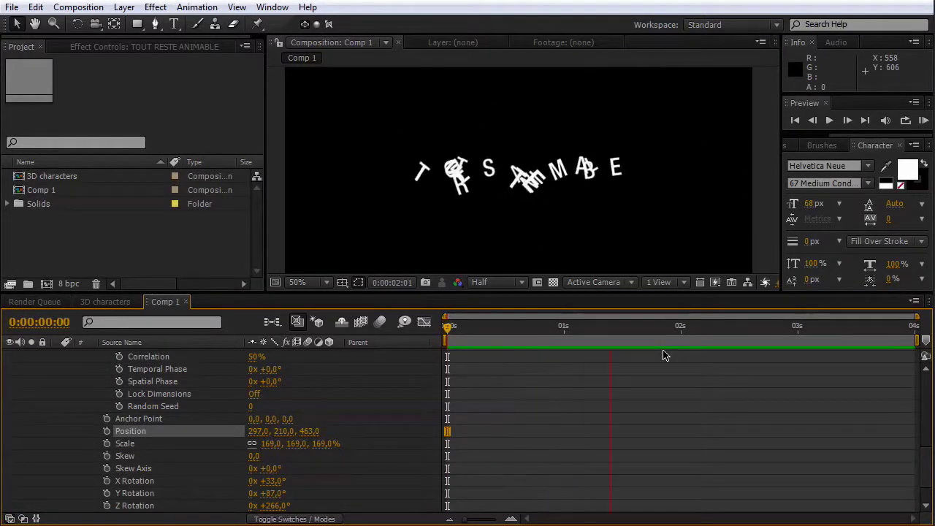
key("space")
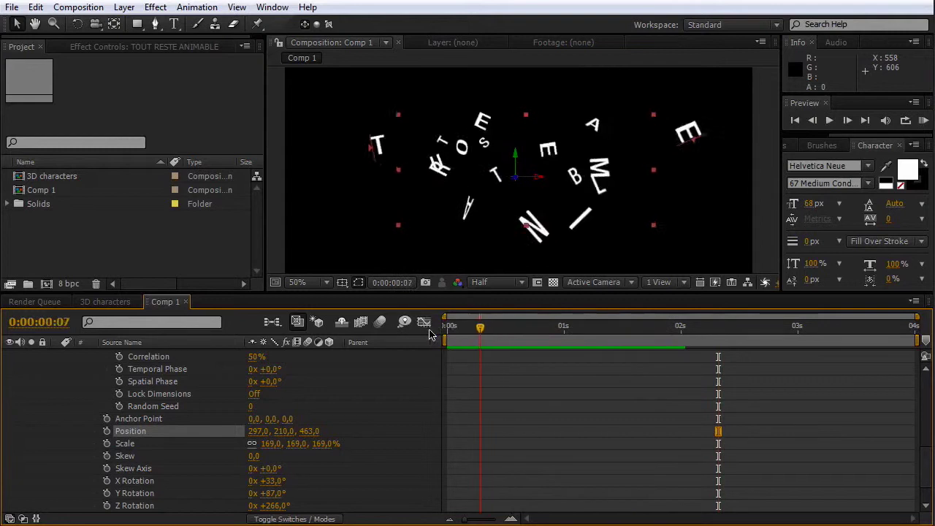
left_click(392, 435)
scroll(384, 442, "down", 2)
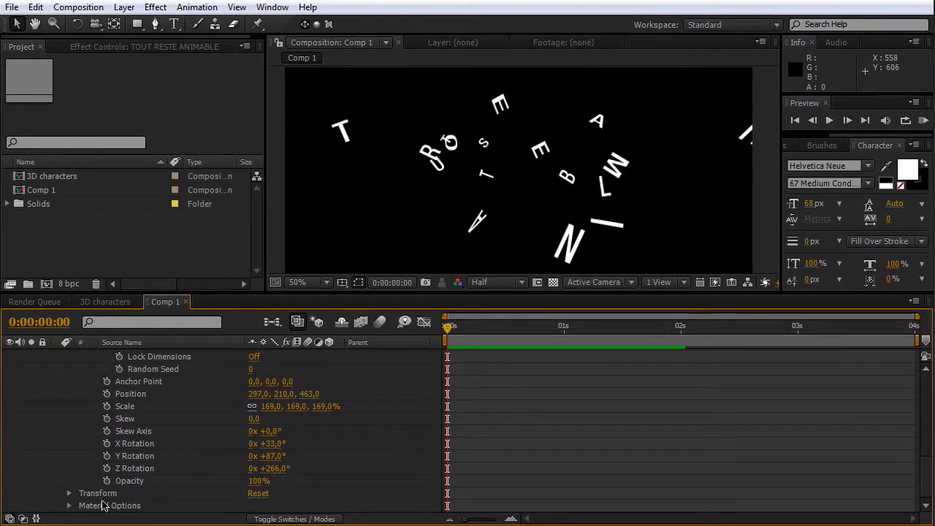
Keyframe the text layer's Z Rotation from 111° at 0 s to 0° at 2 s.
left_click(69, 494)
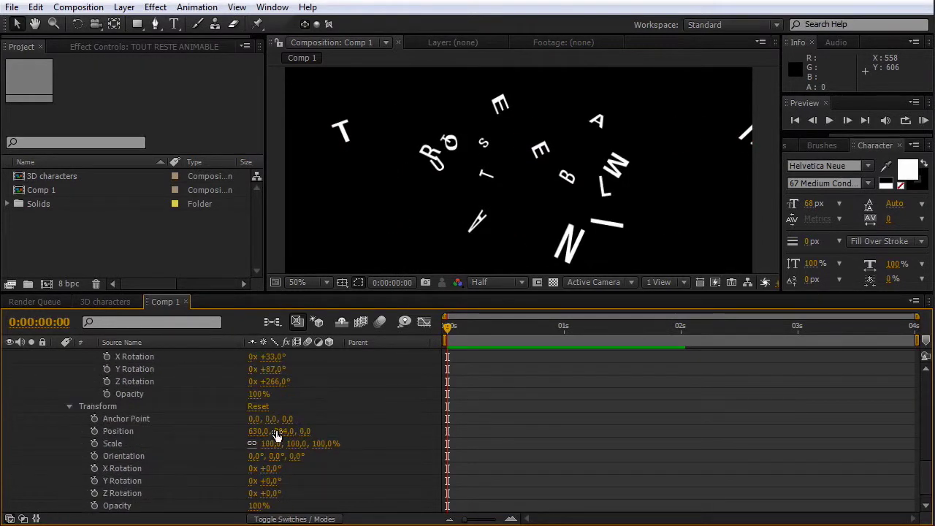
mouse_move(272, 471)
left_mouse_down()
mouse_move(276, 494)
mouse_move(251, 499)
left_mouse_up()
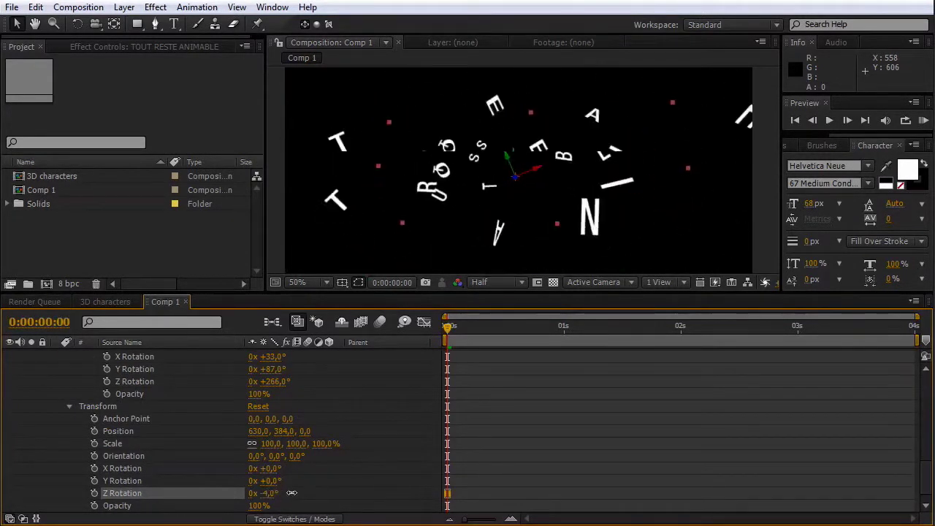
left_click(94, 493)
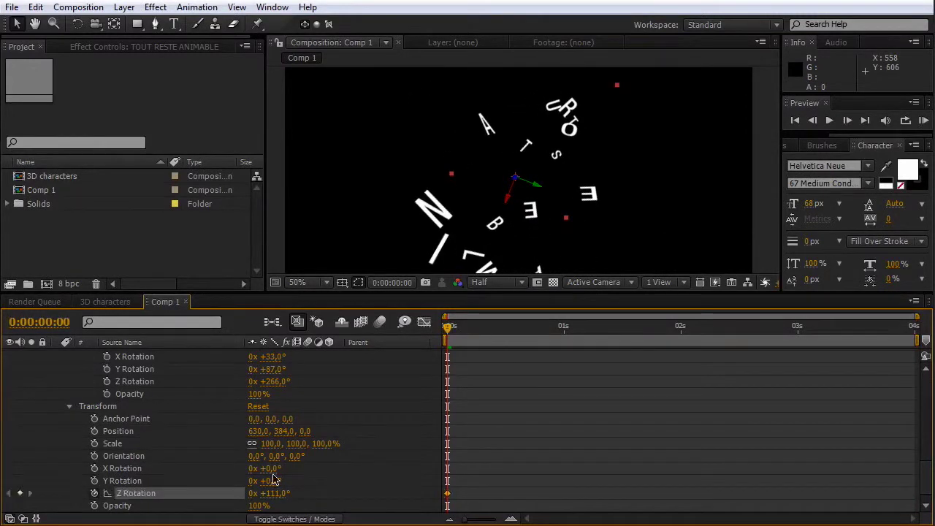
left_click_drag(449, 333, 680, 327)
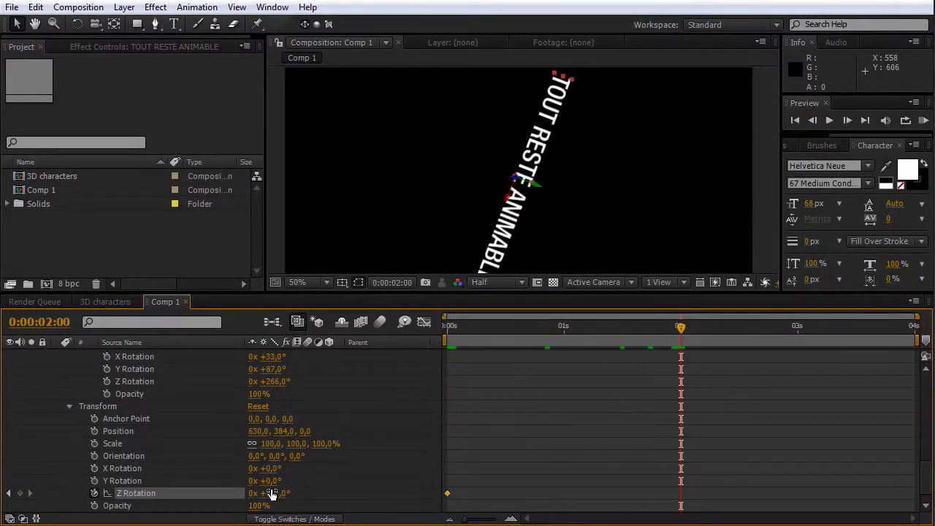
type("0")
key("Return")
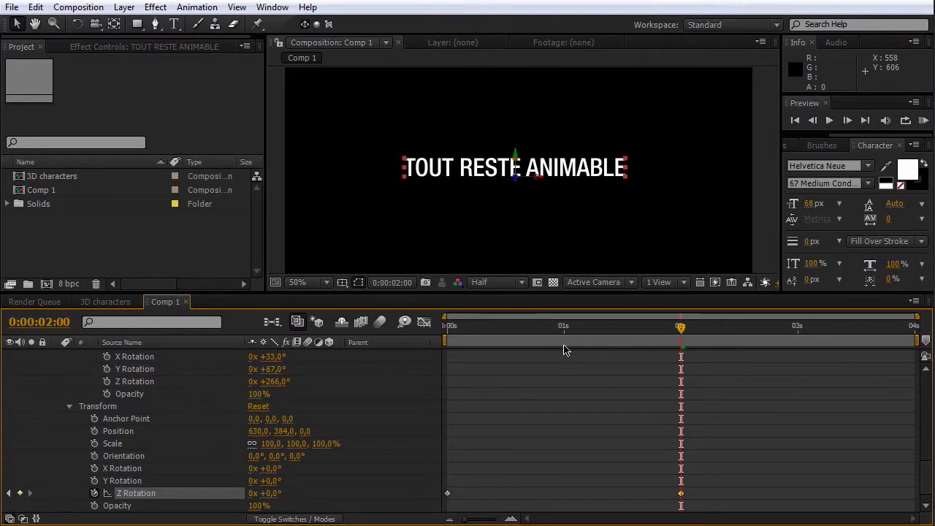
key("Home")
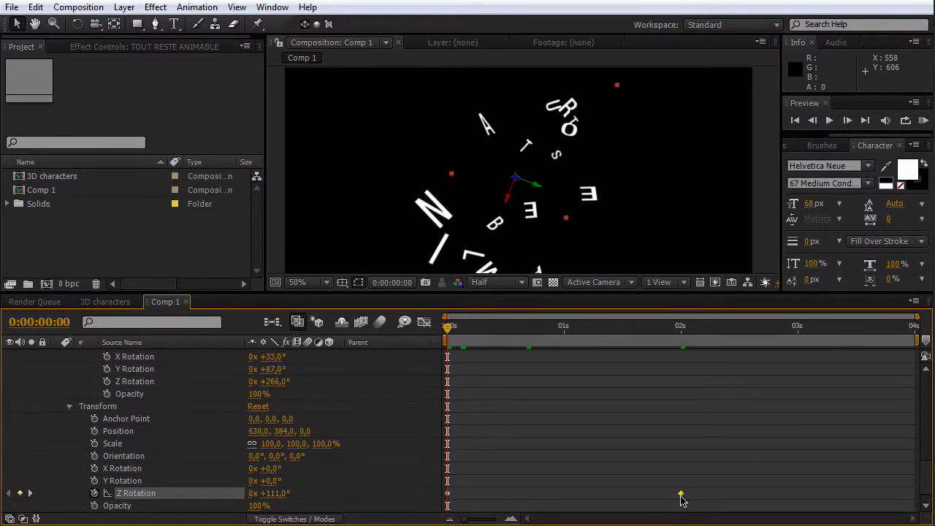
Inspect the 2-second rotation keyframe, then preview the spinning text from the start.
left_click(684, 335)
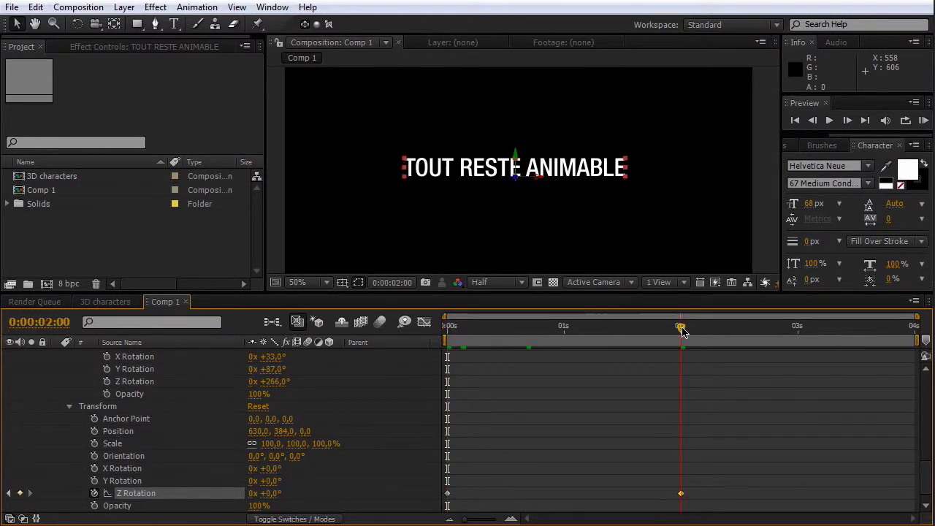
right_click(680, 494)
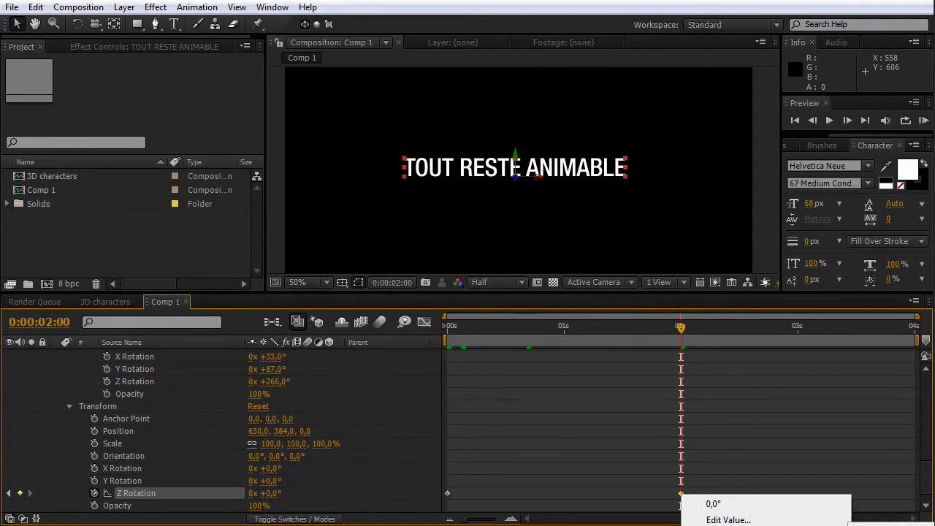
left_click(582, 475)
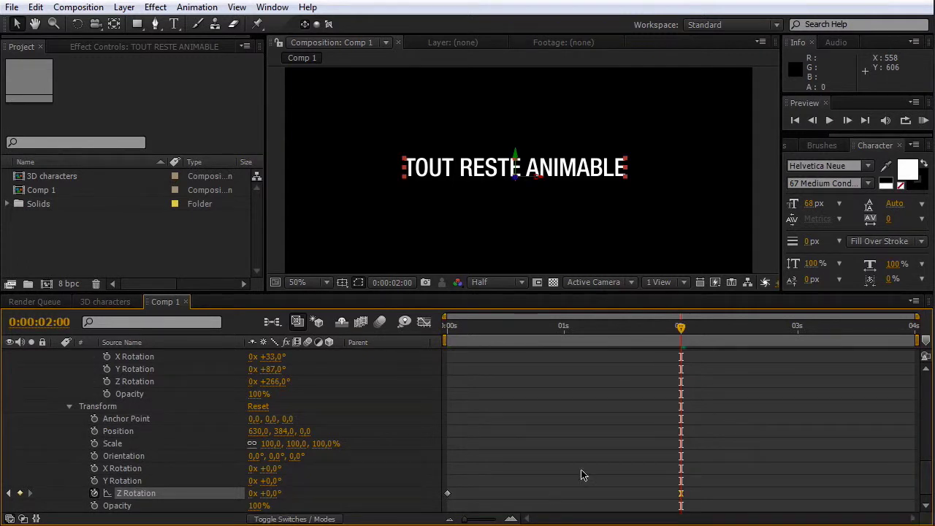
left_click(625, 408)
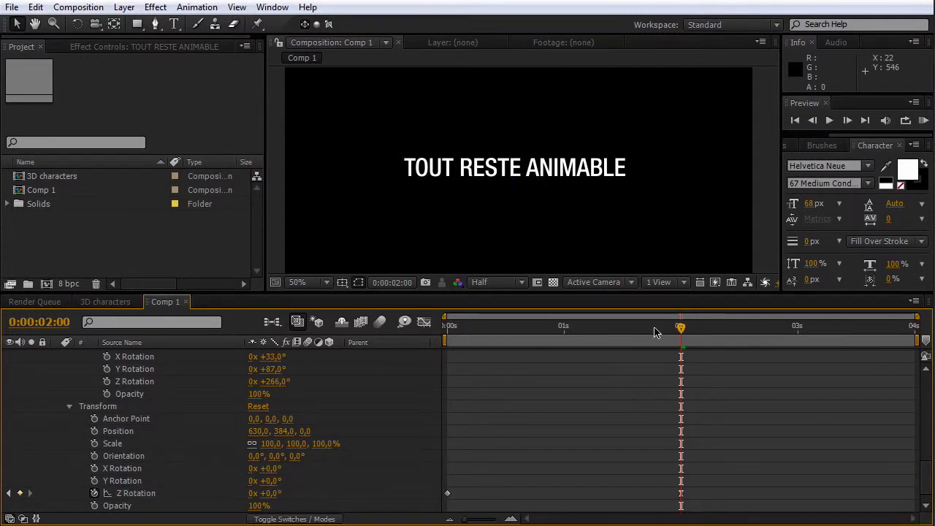
key("Home")
key("KP_0")
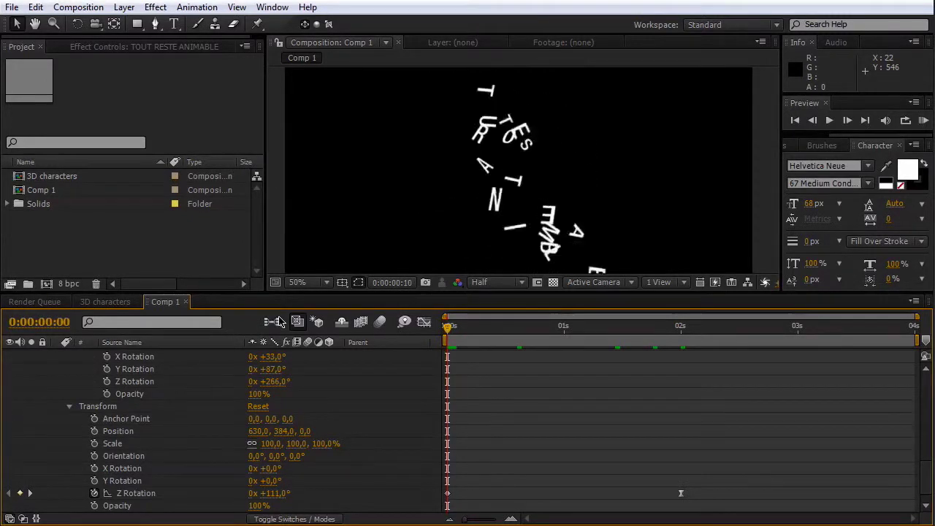
left_click(582, 327)
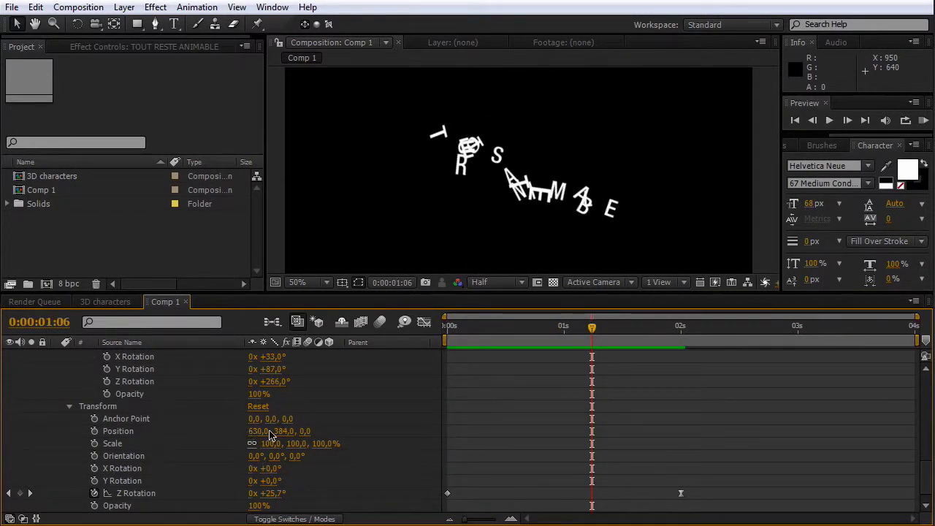
Undo a trial move of the whole text, then set Animator 1 Position Y to 924 and preview.
left_click_drag(261, 430, 182, 437)
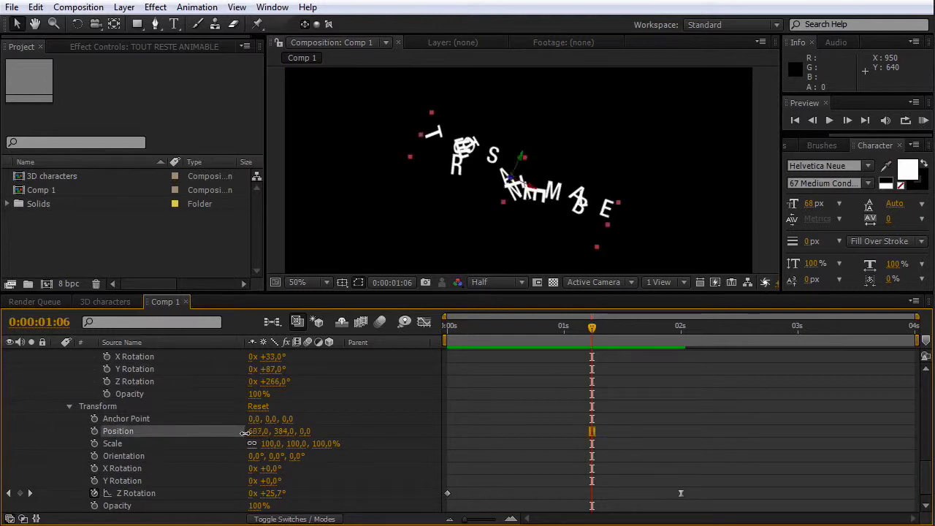
left_click_drag(285, 431, 336, 441)
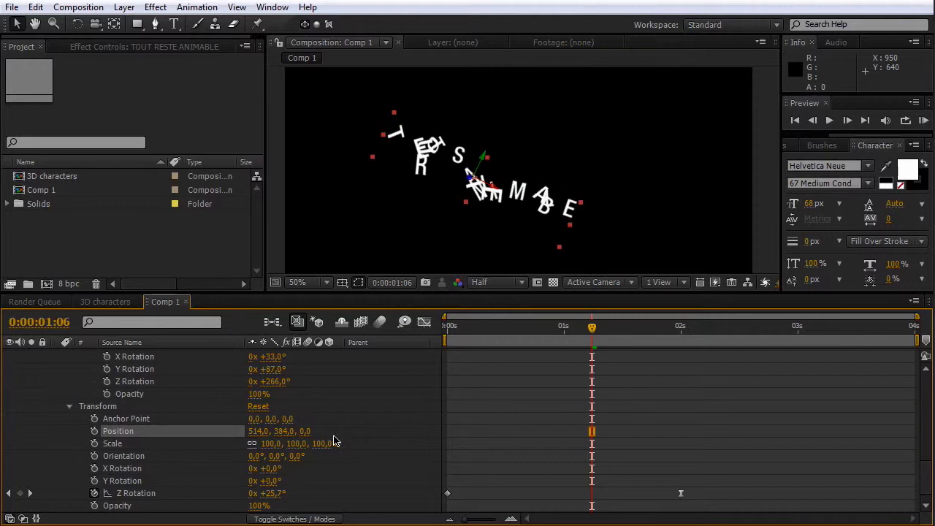
key("ctrl+z")
key("ctrl+z")
scroll(324, 396, "up", 3)
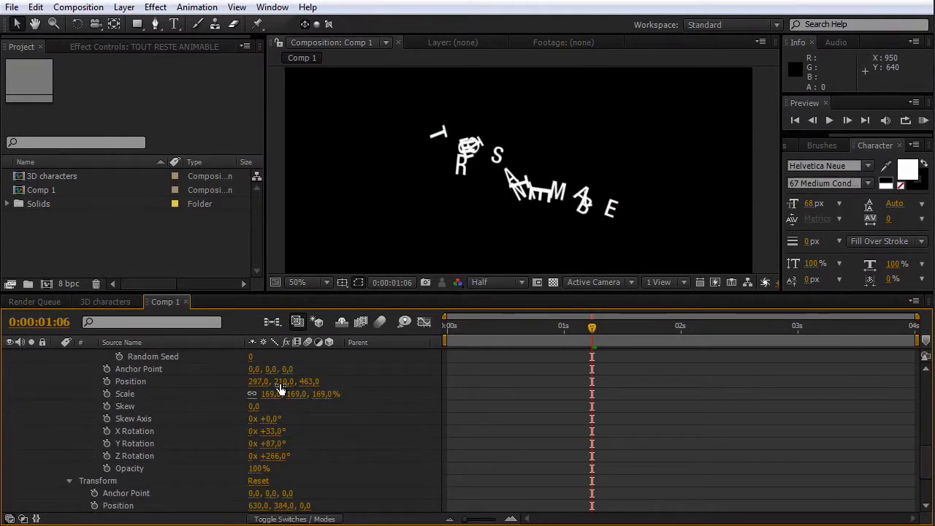
left_click_drag(283, 381, 637, 466)
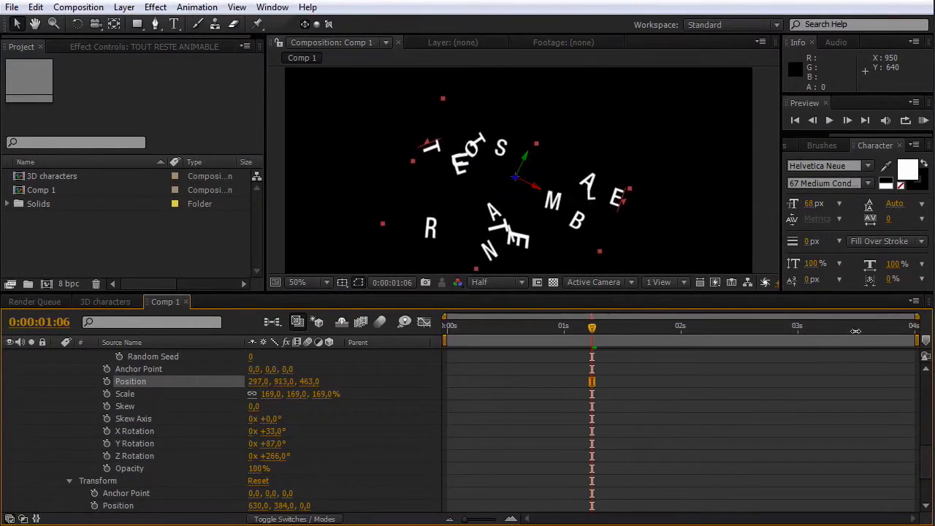
key("KP_0")
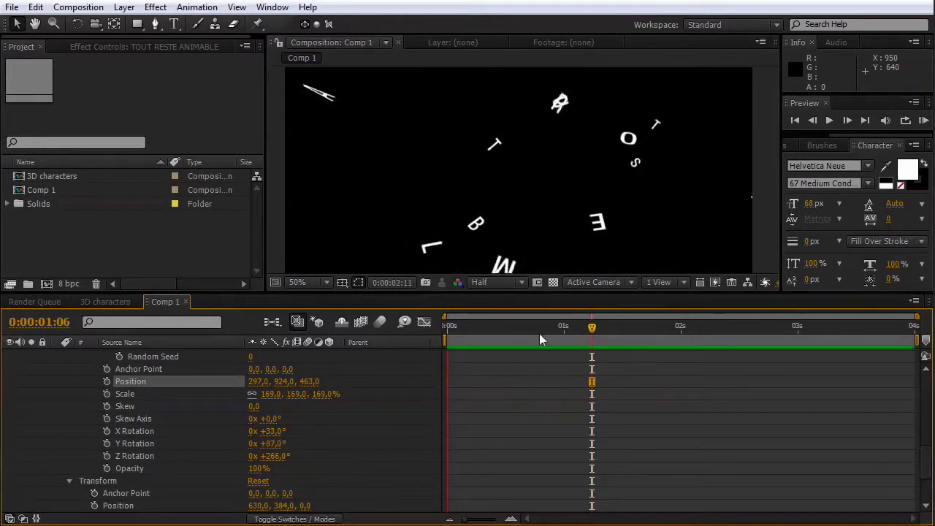
scroll(538, 385, "down", 3)
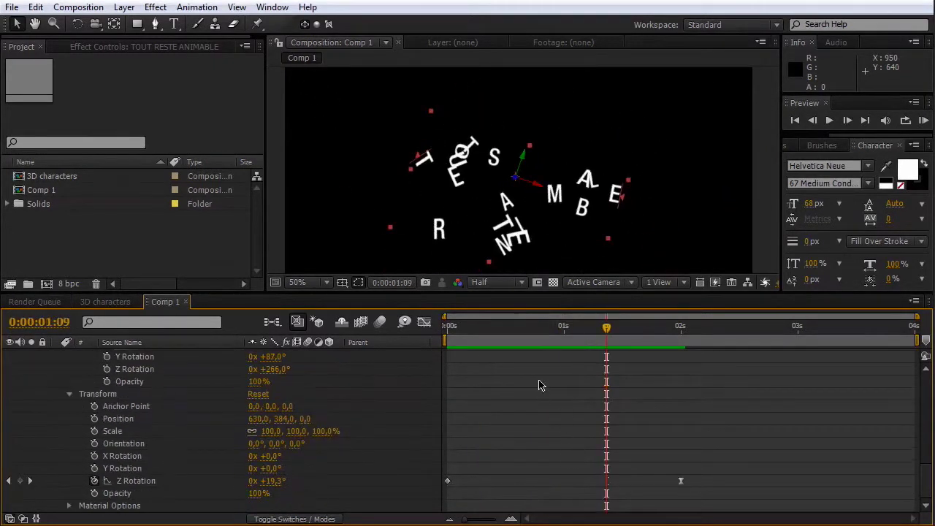
Raise the opening Z Rotation keyframe to 214° and preview the stronger spin.
key("space")
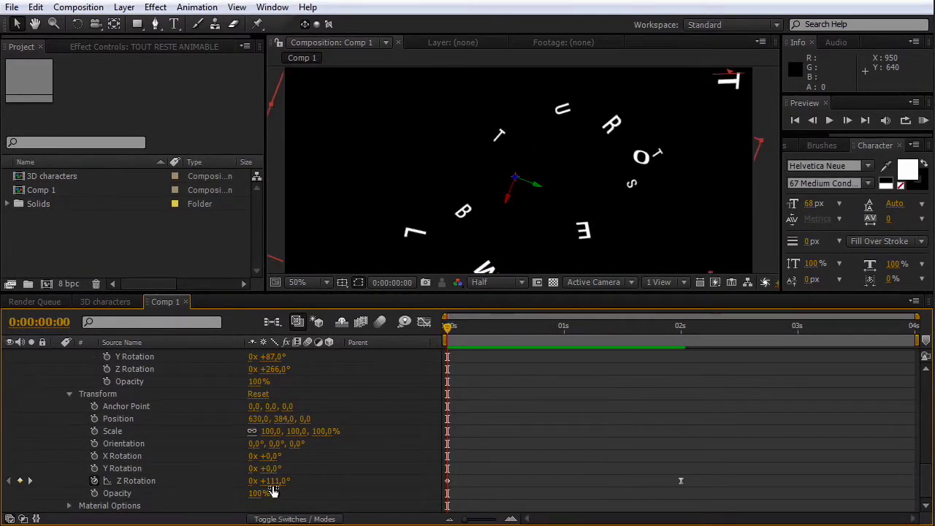
left_click_drag(276, 480, 343, 480)
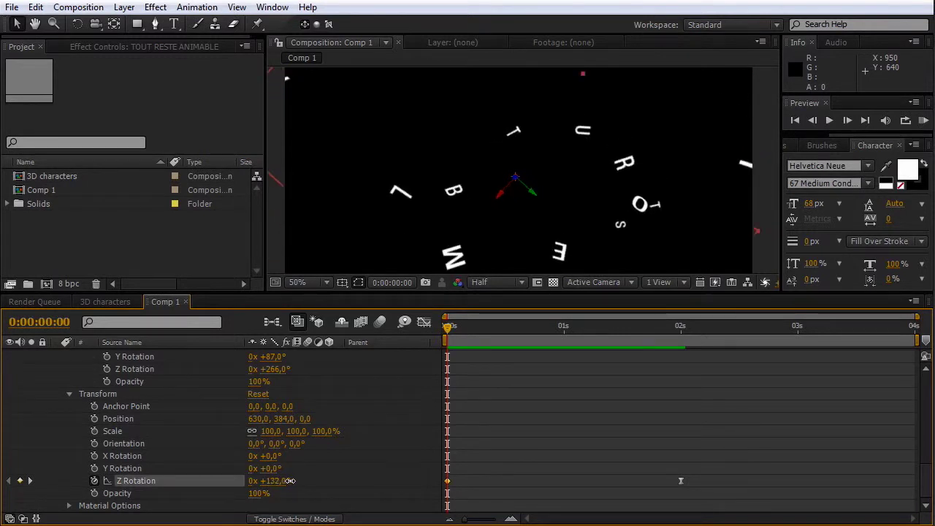
key("space")
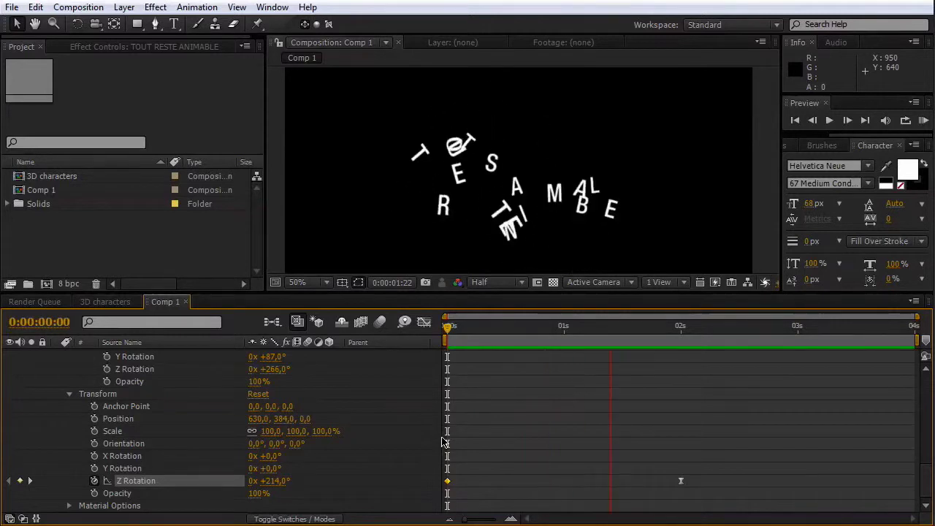
key("space")
At 2:04, zoom the view out to 25% and add a new Dark Gray solid layer.
left_click_drag(668, 326, 699, 326)
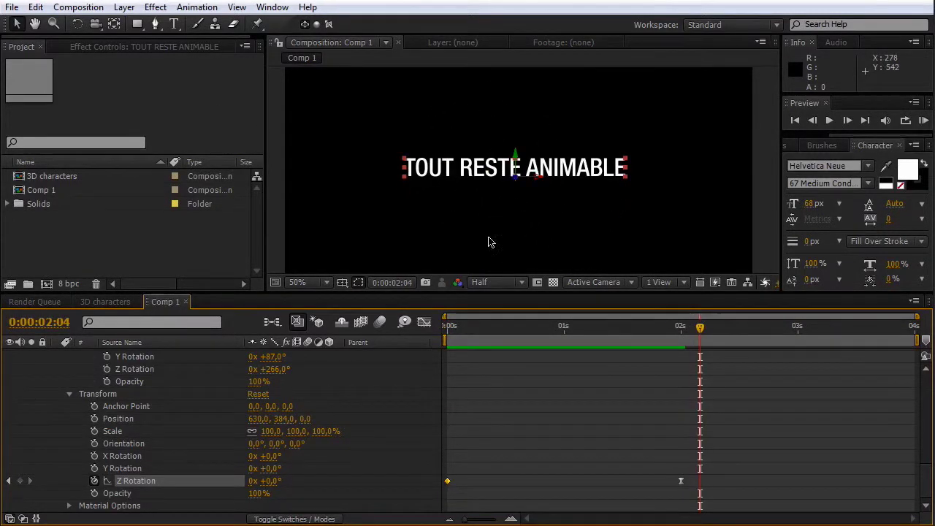
key("comma")
left_click(123, 7)
mouse_move(131, 23)
left_click(409, 41)
key("Return")
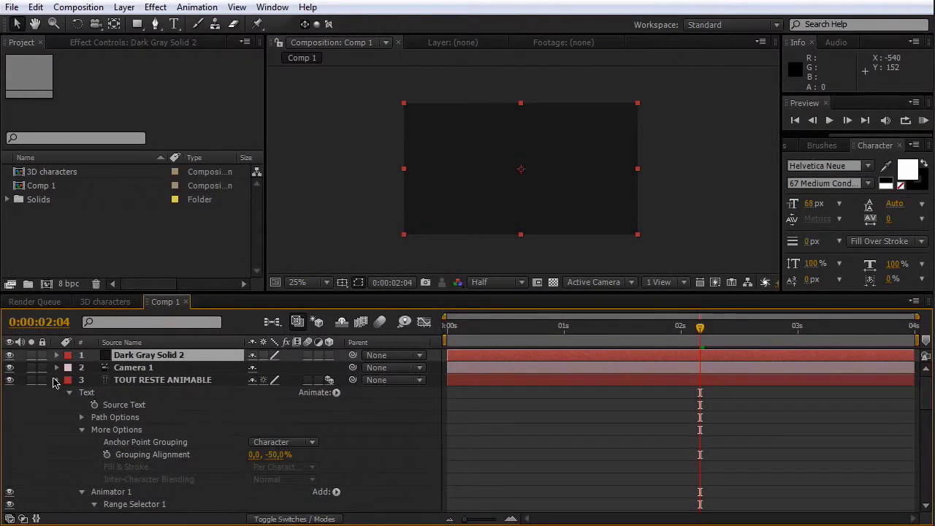
Place Dark Gray Solid 2 beneath the text layer and apply Generate > 4-Color Gradient to it.
left_click(56, 380)
left_click_drag(146, 355, 153, 403)
right_click(145, 386)
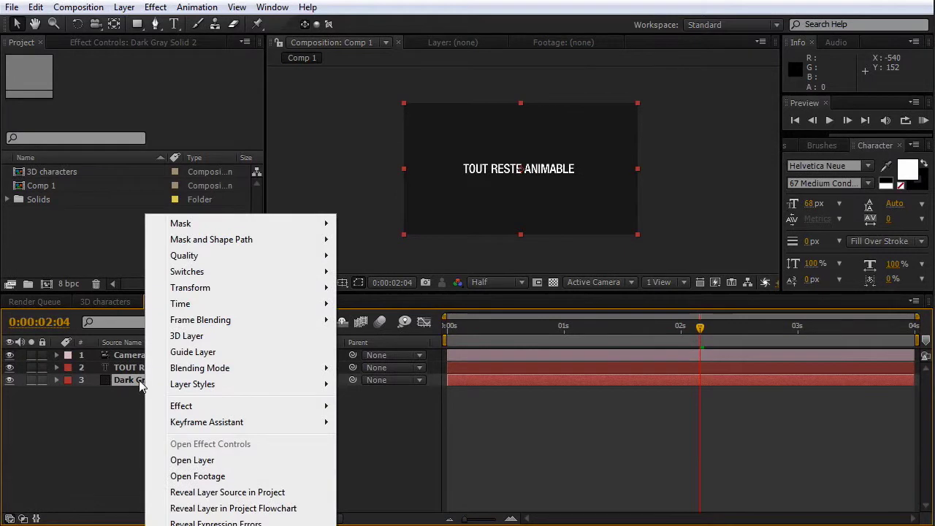
mouse_move(219, 404)
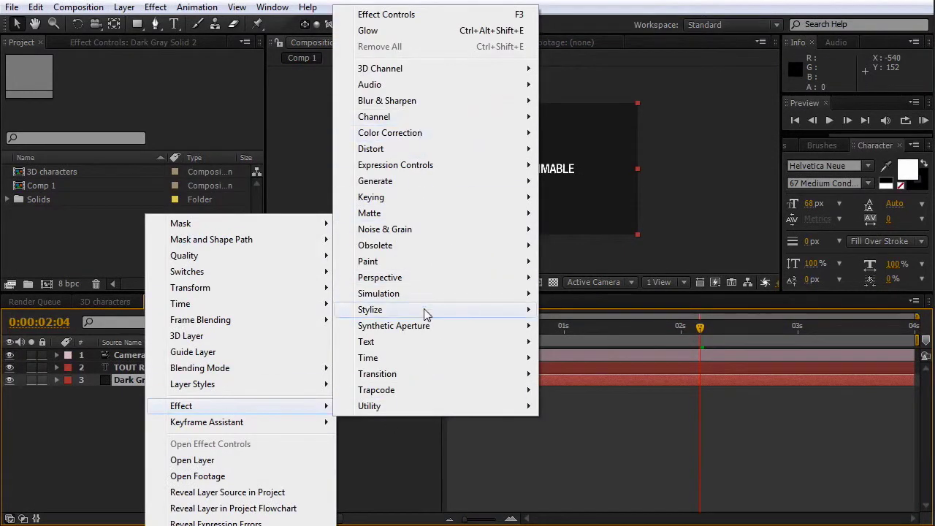
mouse_move(422, 311)
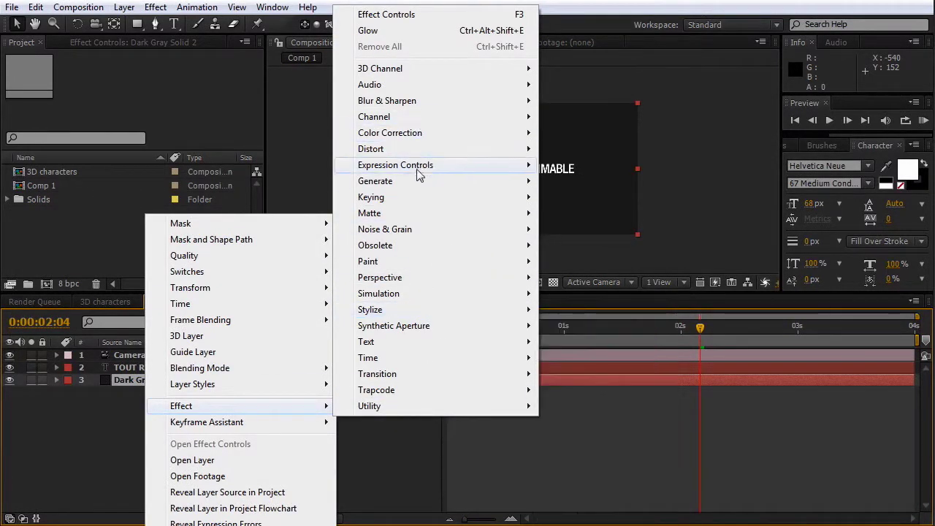
mouse_move(416, 181)
left_click(590, 182)
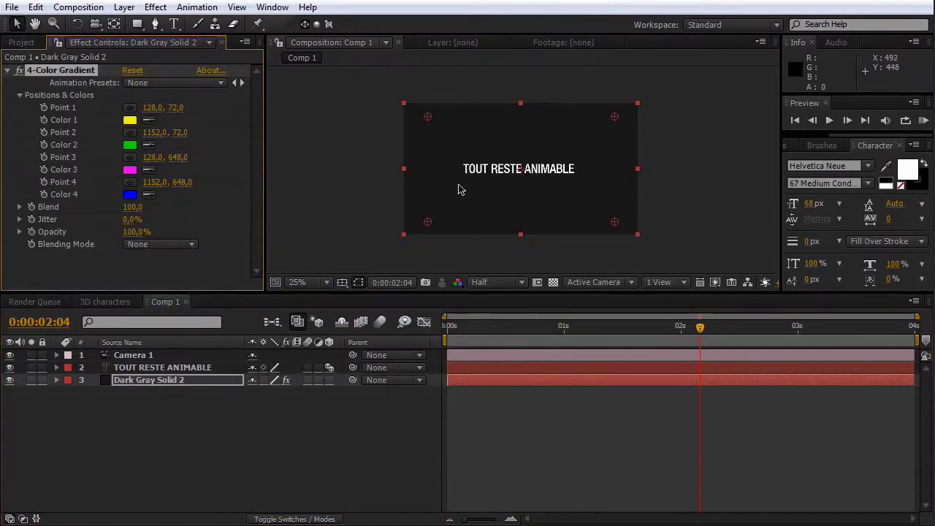
Set gradient Color 1 to a muted blue in the colour picker.
key("period")
key("period")
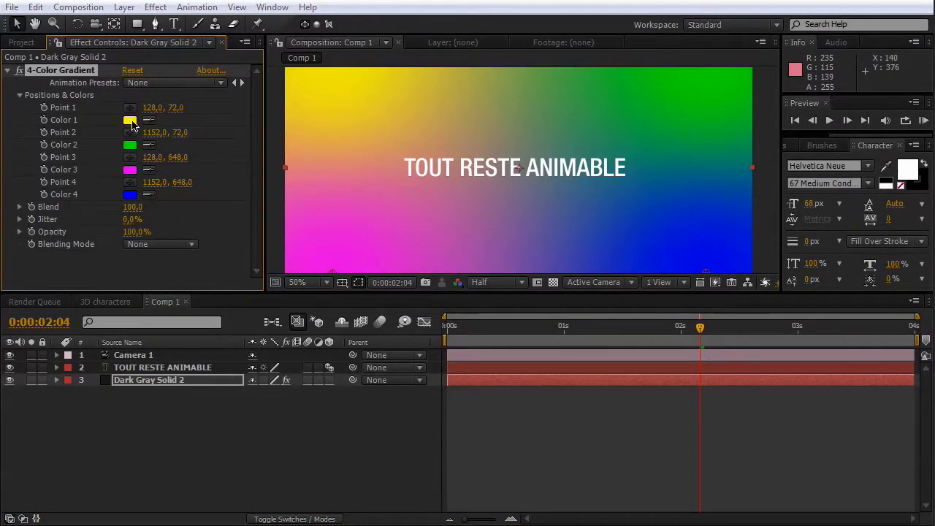
left_click(129, 120)
left_click(736, 443)
left_click(703, 444)
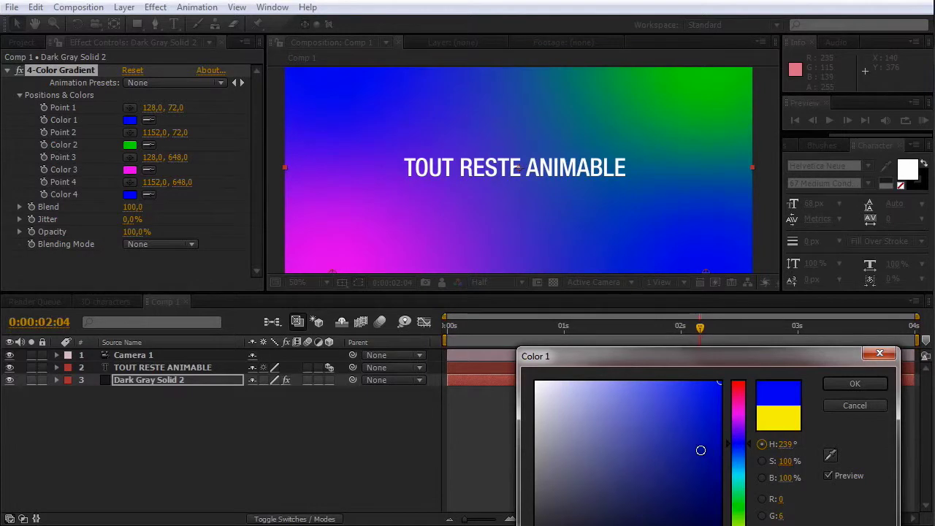
left_click(747, 454)
left_click(634, 469)
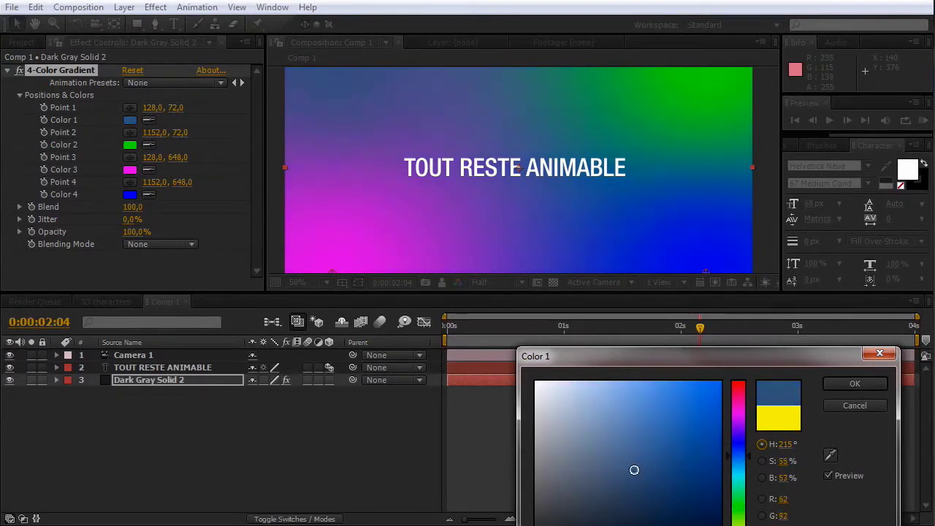
left_click(854, 383)
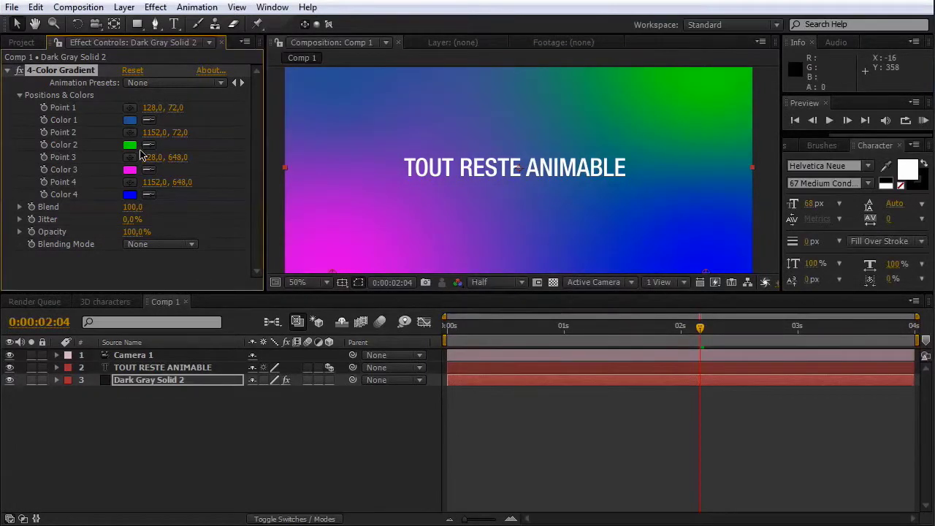
Sample that blue with the eyedropper for gradient Colors 2, 3 and 4.
left_click(317, 98)
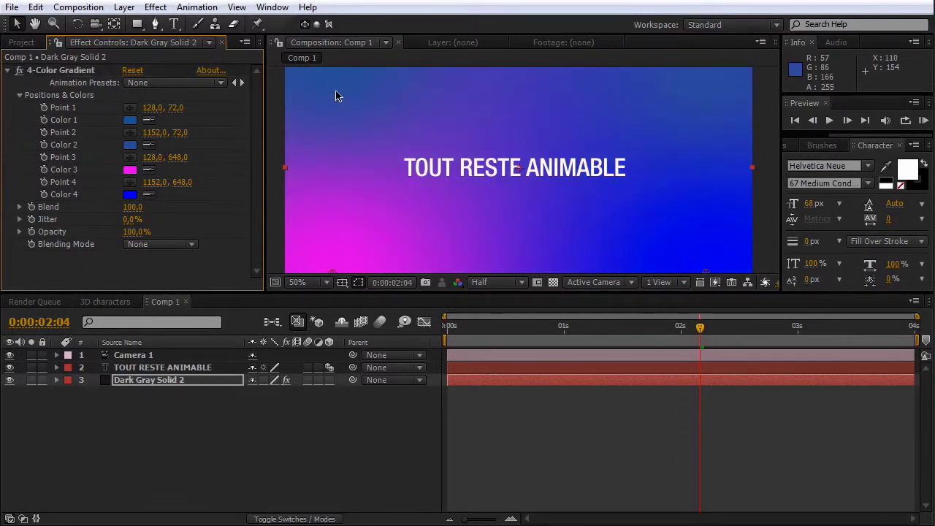
left_click(148, 169)
left_click(130, 144)
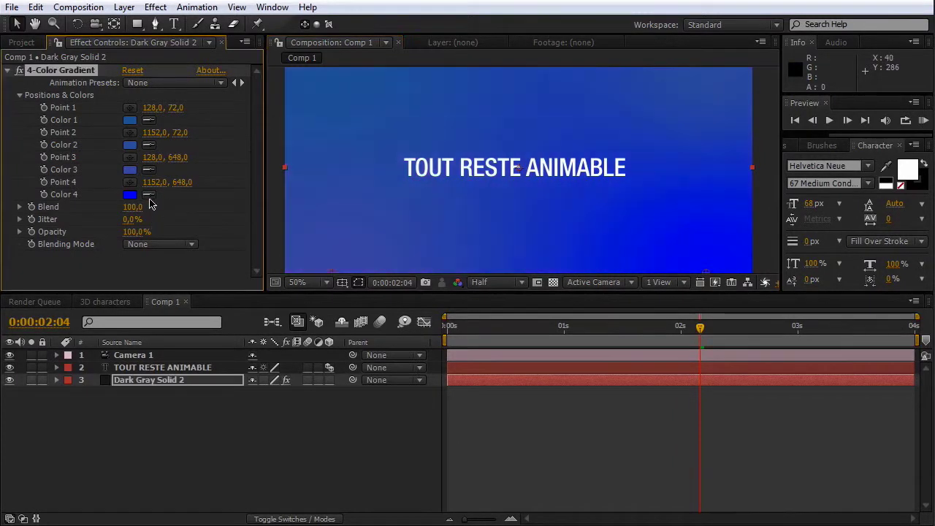
left_click(431, 111)
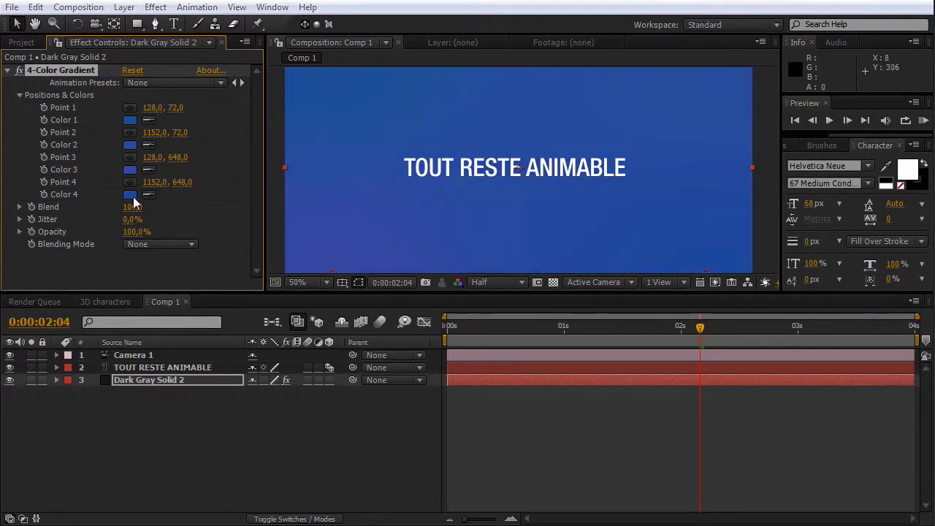
Darken Color 4 toward a cyan-blue and Color 3 to a near-navy blue.
left_click(129, 194)
left_click(695, 471)
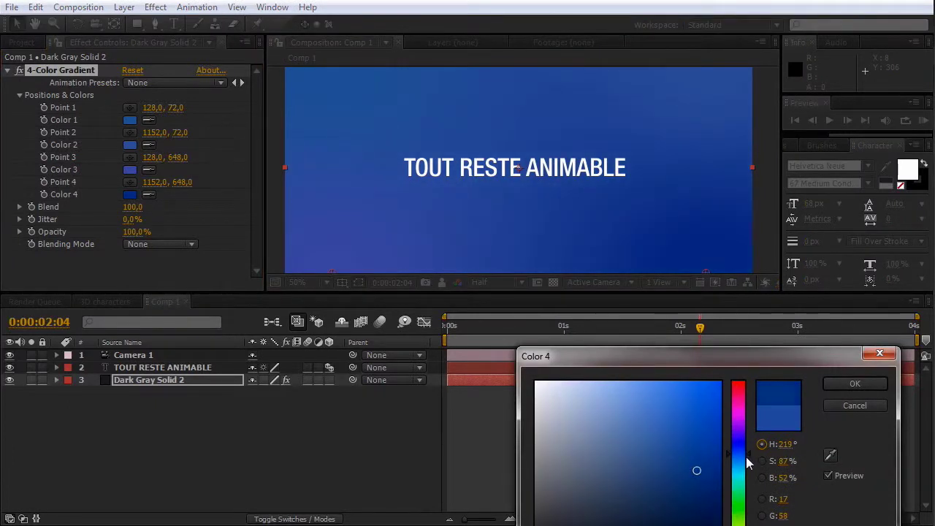
left_click_drag(746, 458, 730, 465)
left_click(847, 385)
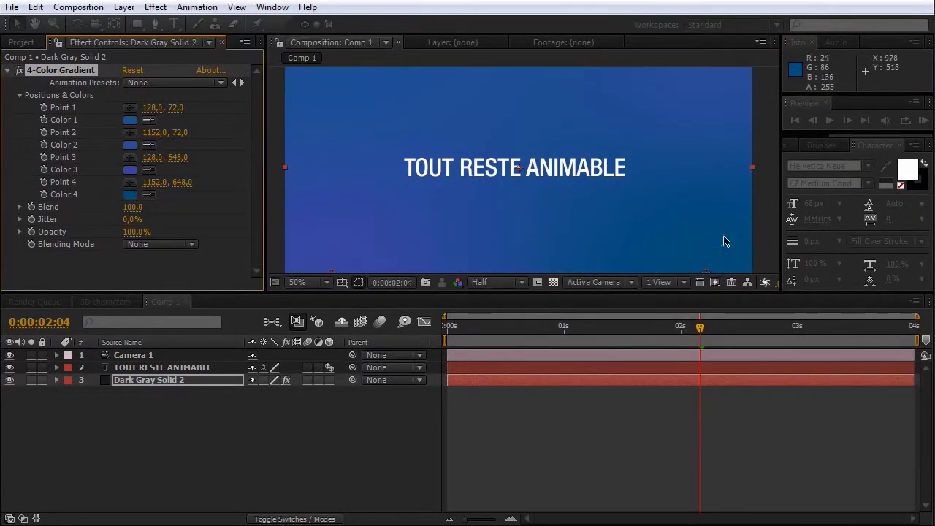
left_click(130, 169)
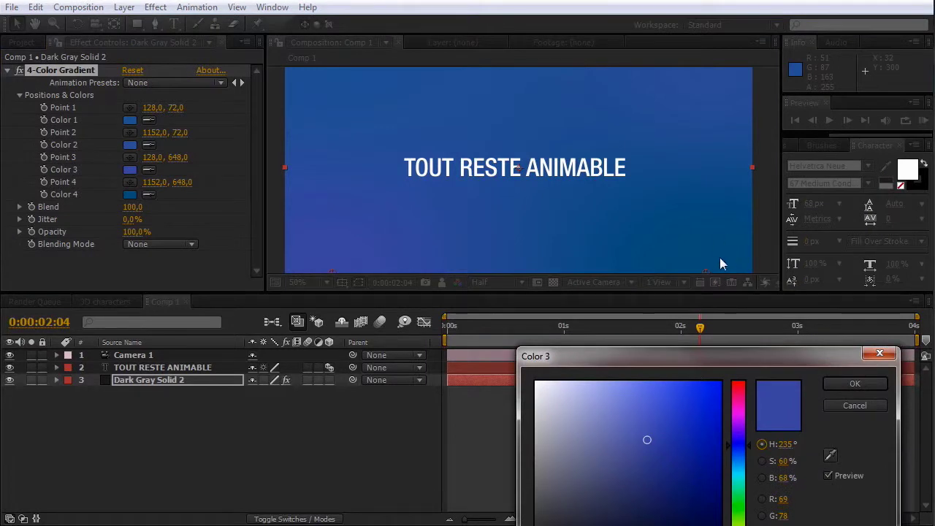
left_click(830, 456)
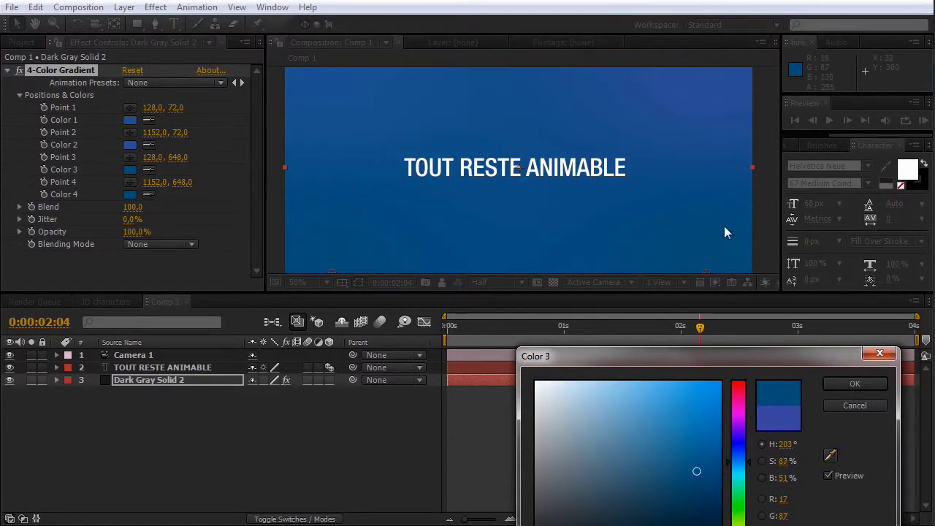
left_click_drag(718, 499, 717, 507)
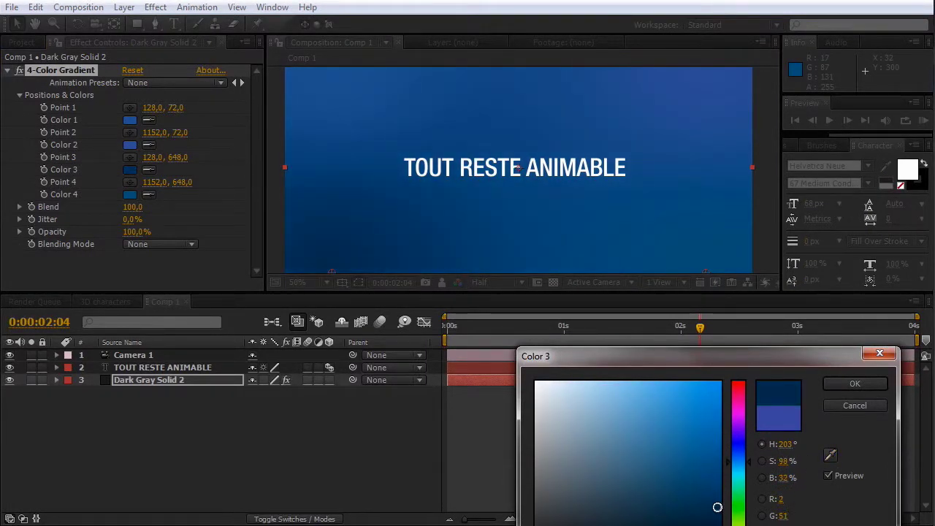
left_click(856, 384)
Drag gradient Point 3 right and lower to 428, 768, then select the TOUT RESTE ANIMABLE layer.
scroll(517, 167, "down", 2)
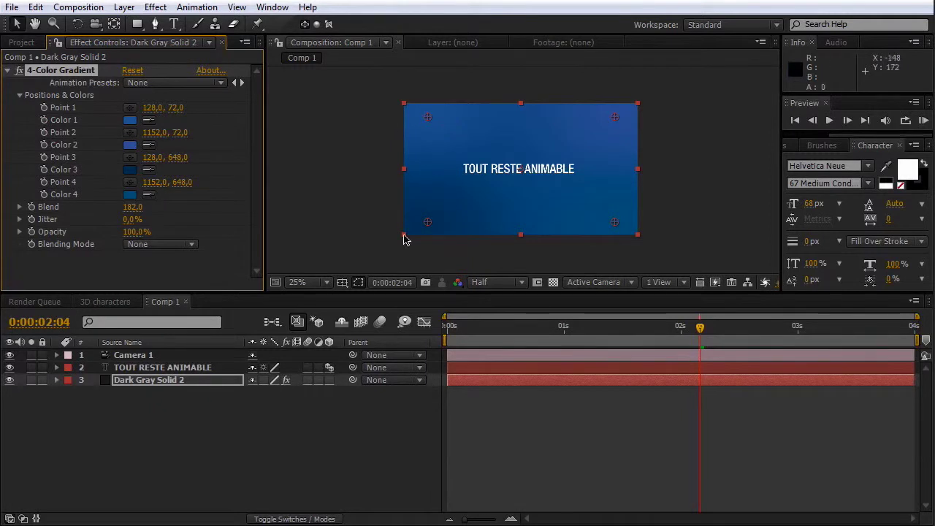
mouse_move(427, 222)
left_mouse_down()
mouse_move(486, 223)
mouse_move(487, 249)
left_mouse_up()
scroll(545, 175, "up", 2)
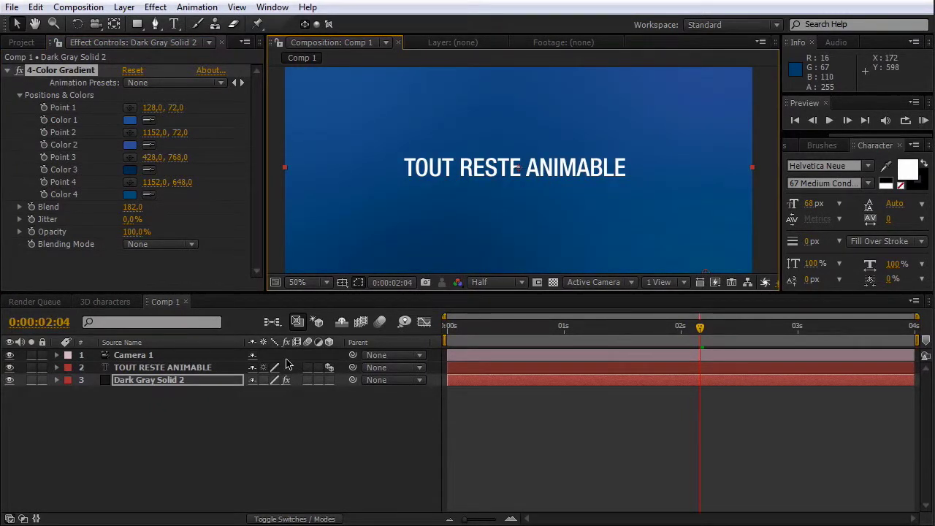
left_click(150, 367)
left_click(156, 7)
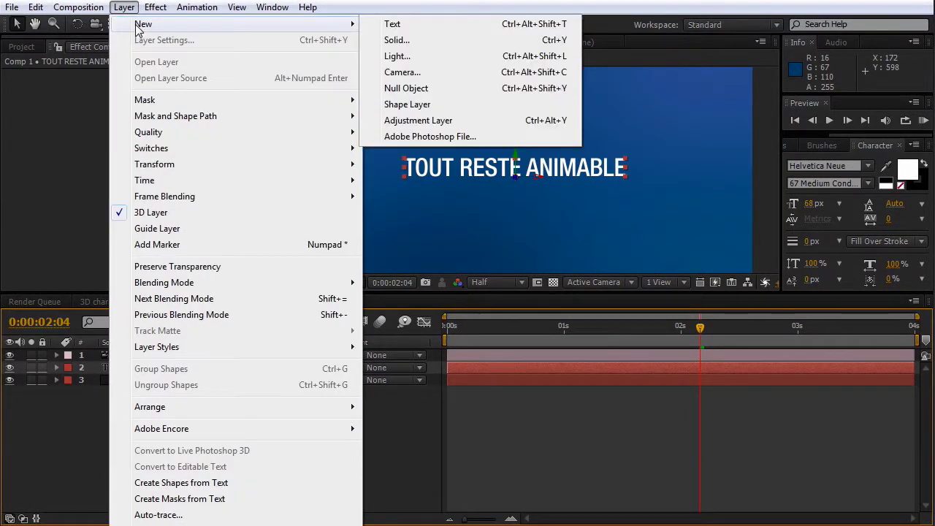
Add a Stylize > Glow effect to the text layer and raise Glow Radius to 29.
left_click(120, 410)
right_click(135, 368)
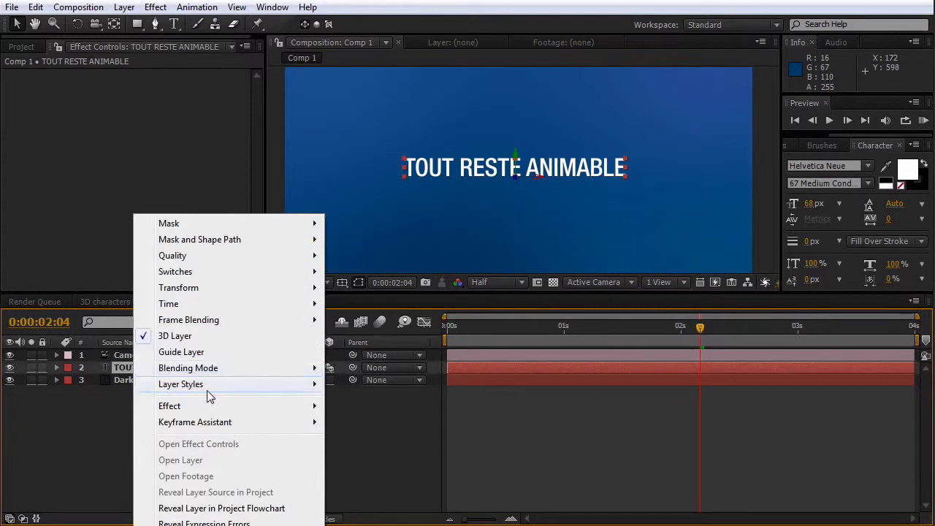
mouse_move(220, 406)
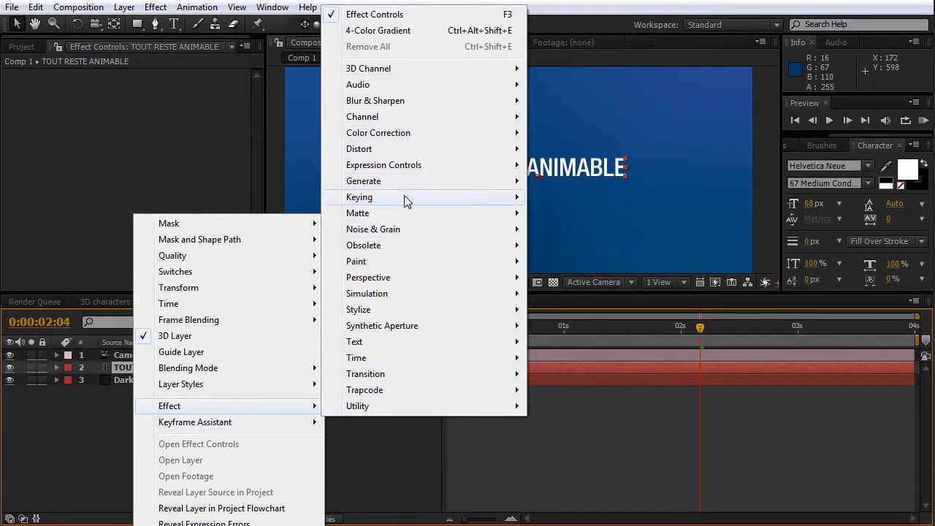
mouse_move(406, 200)
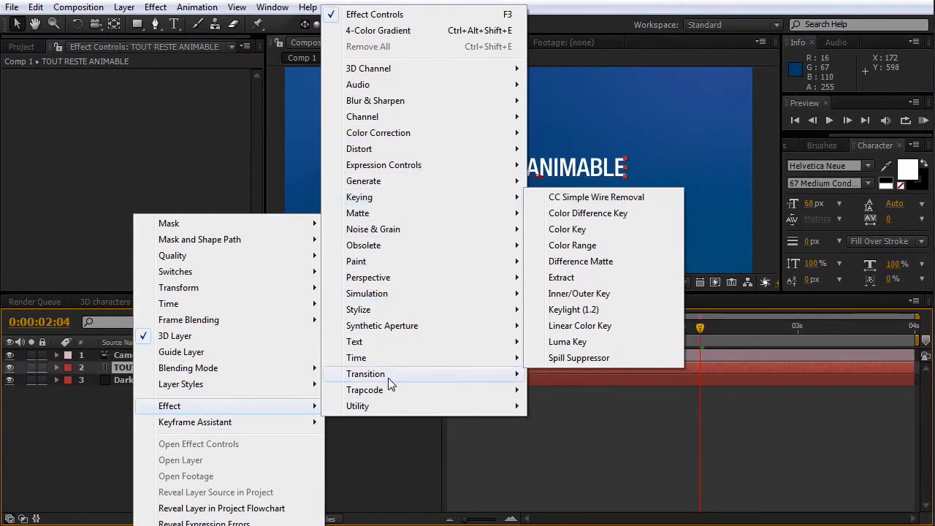
mouse_move(384, 311)
left_click(585, 504)
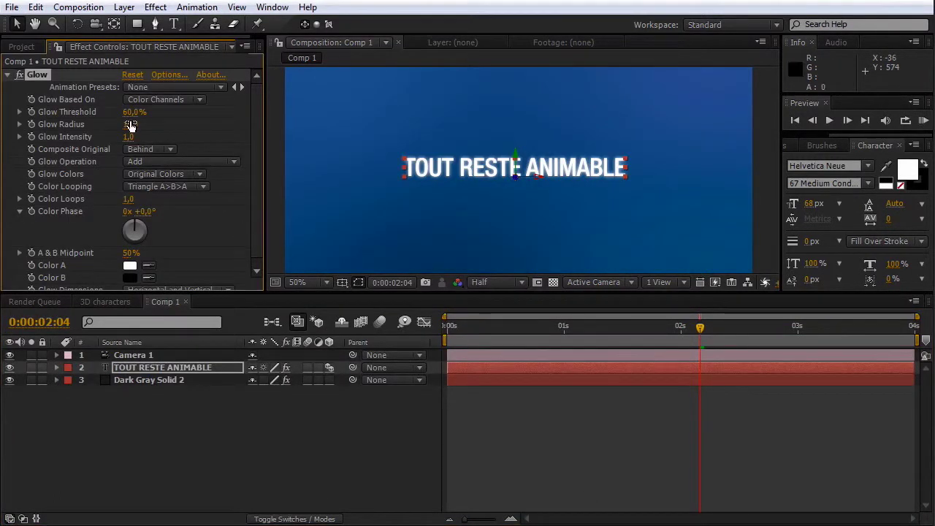
left_click_drag(147, 124, 148, 124)
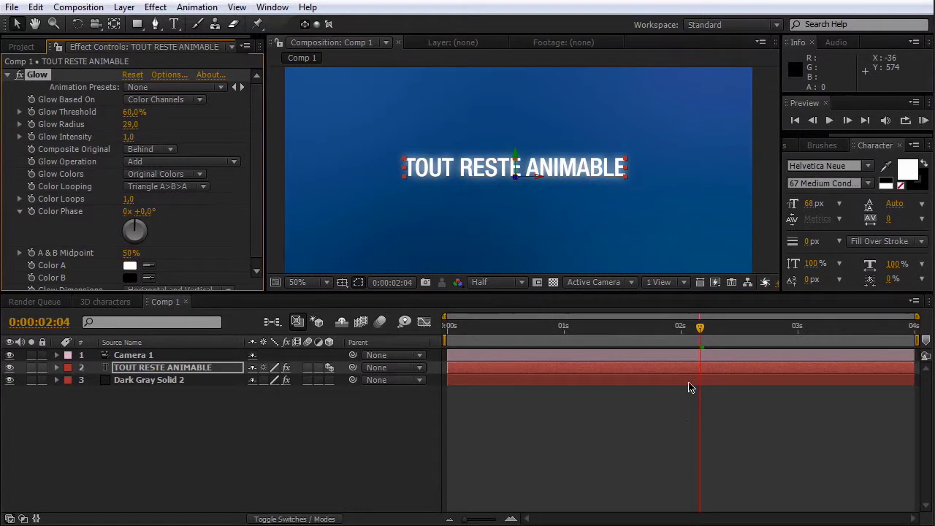
Preview the letter animation from the start, then enable motion blur and RAM preview again.
key("comma")
key("period")
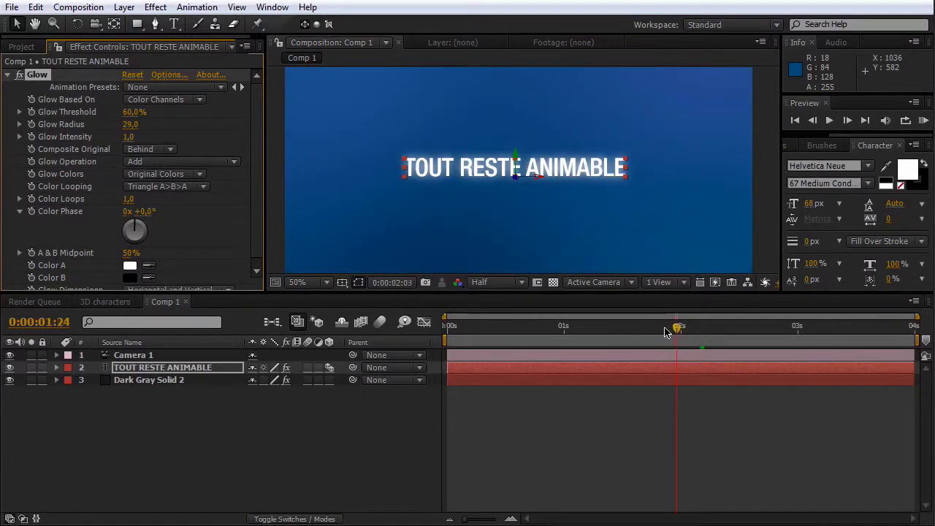
left_click_drag(666, 332, 404, 322)
key("KP_0")
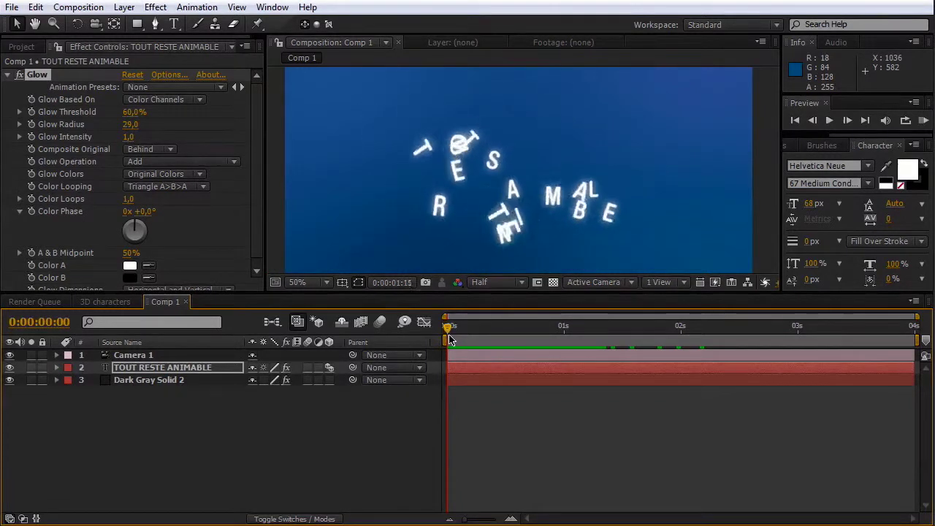
key("space")
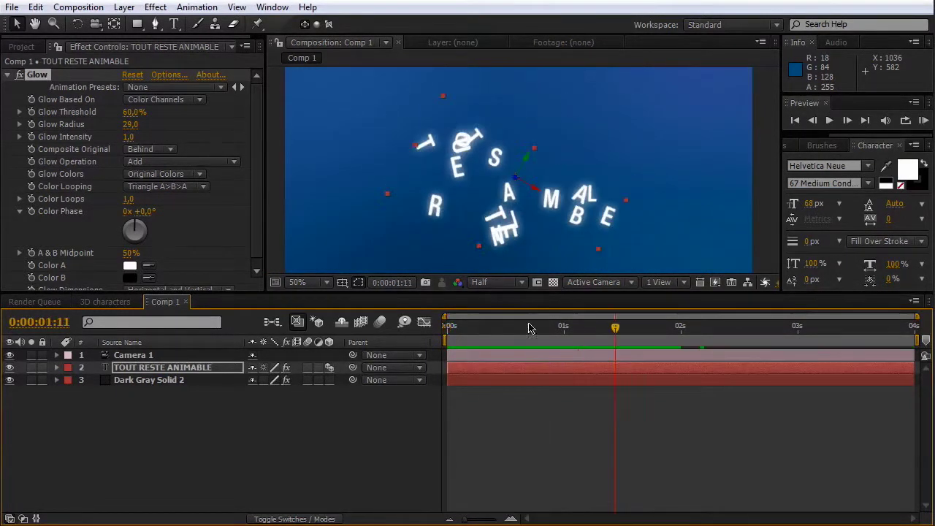
left_click(380, 327)
key("KP_0")
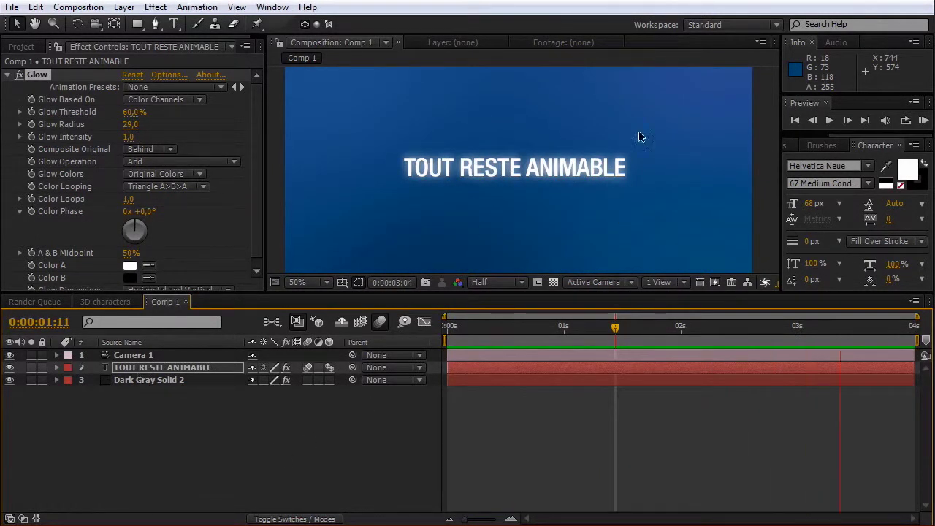
Replace the text with 'MERCI A TOUS' and RAM preview the animation from the start.
double_click(536, 169)
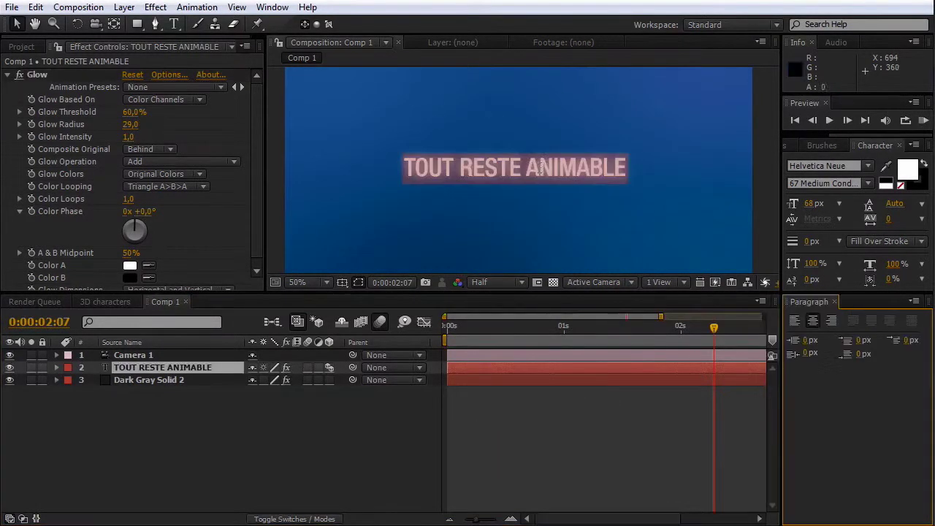
type("MERCI")
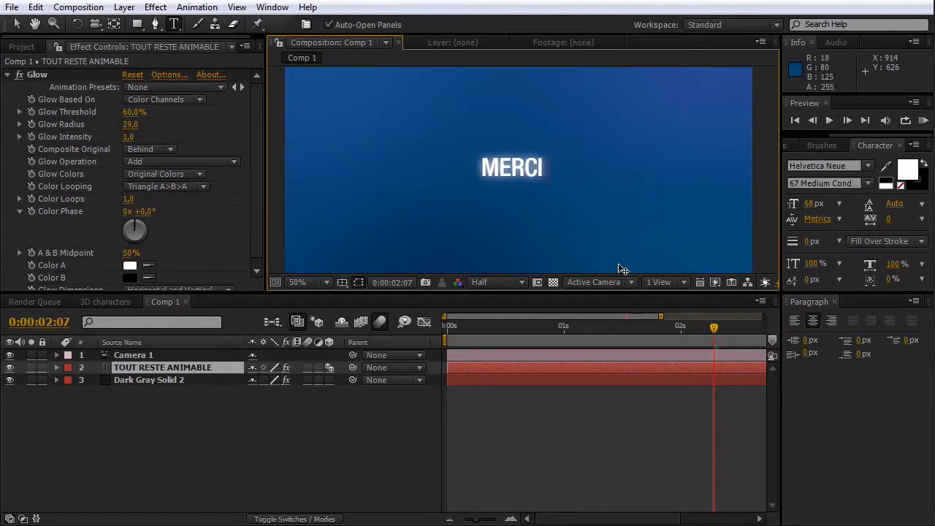
type(" A TOUS")
left_click(16, 24)
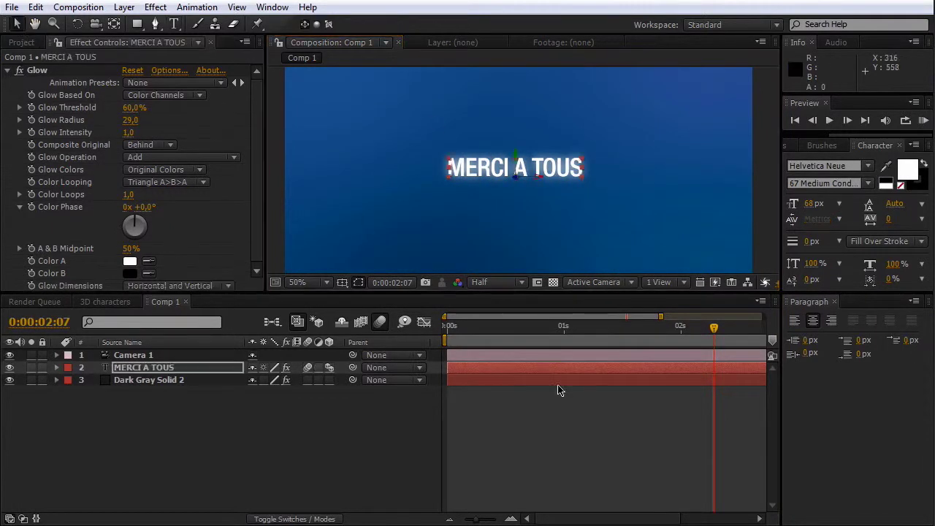
key("KP_0")
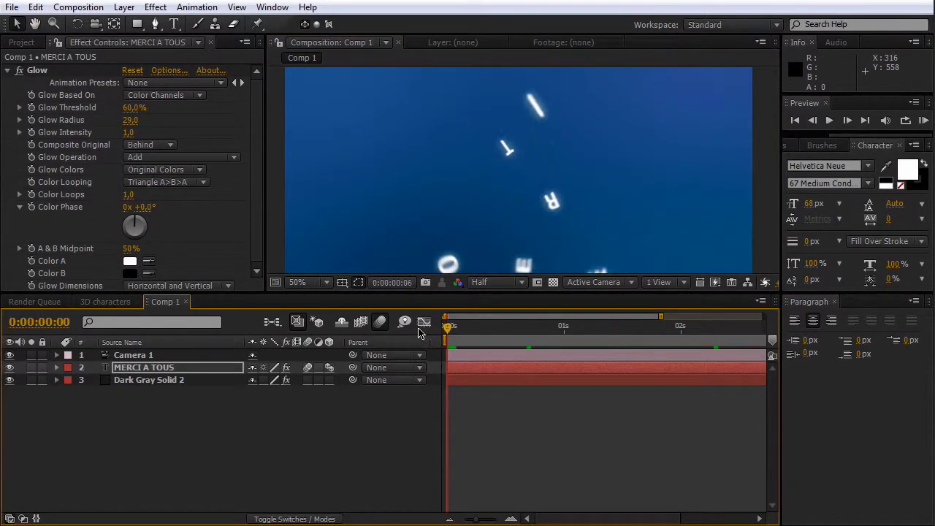